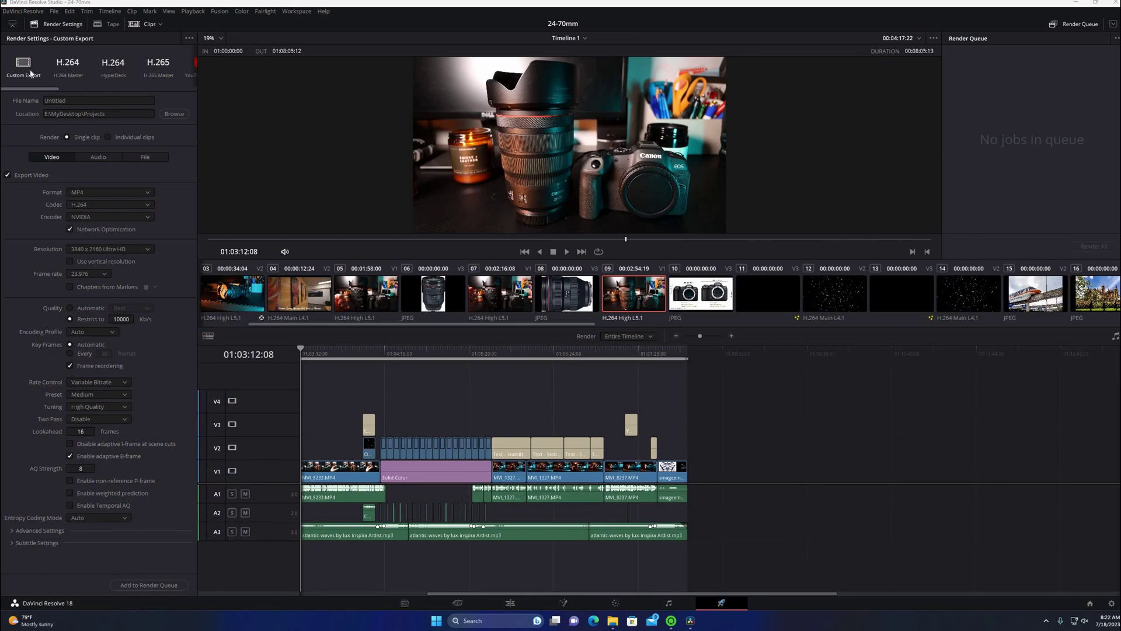
Render Timeline 1 with the H.264 codec to H.264.mp4 in the Projects folder
{"action": "left_click", "coordinate": [74, 99]}
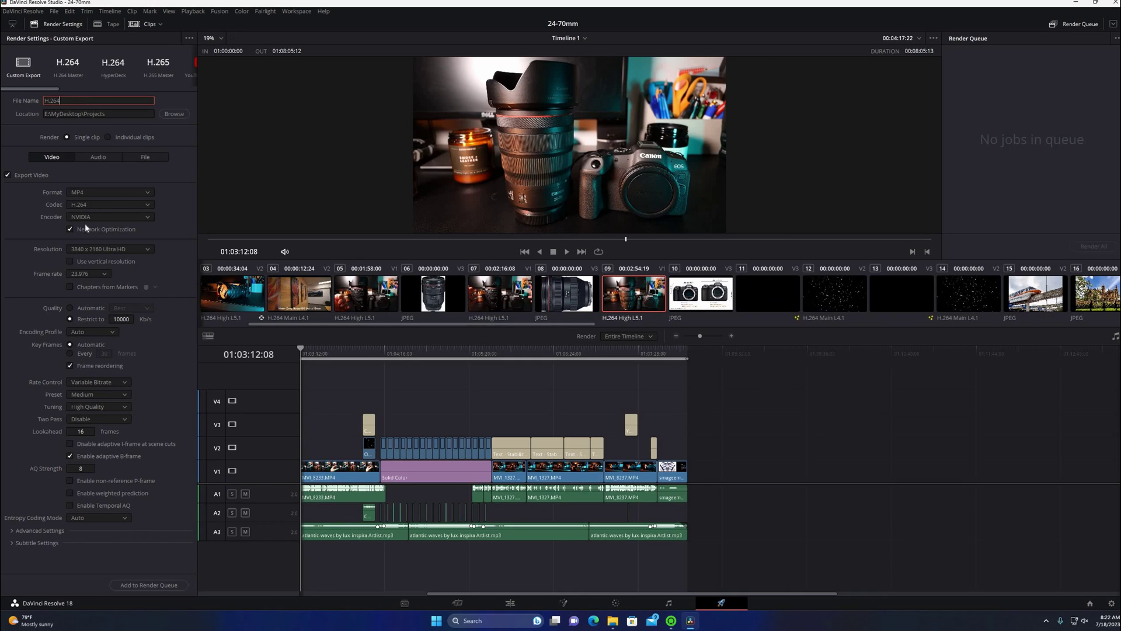
{"action": "left_click", "coordinate": [88, 205]}
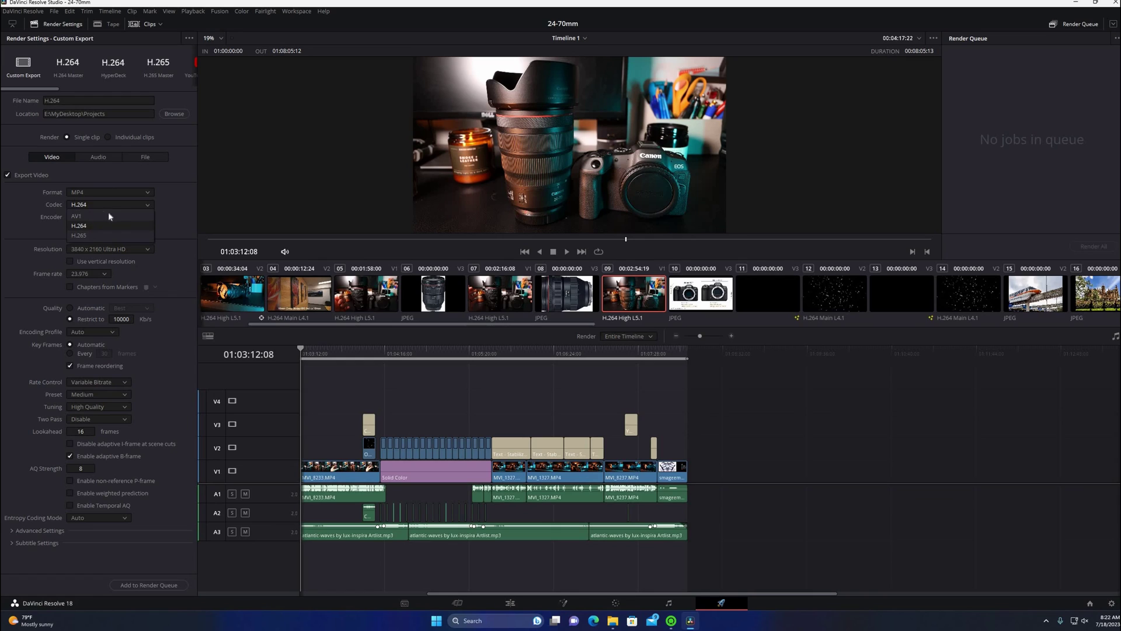
{"action": "left_click", "coordinate": [104, 226]}
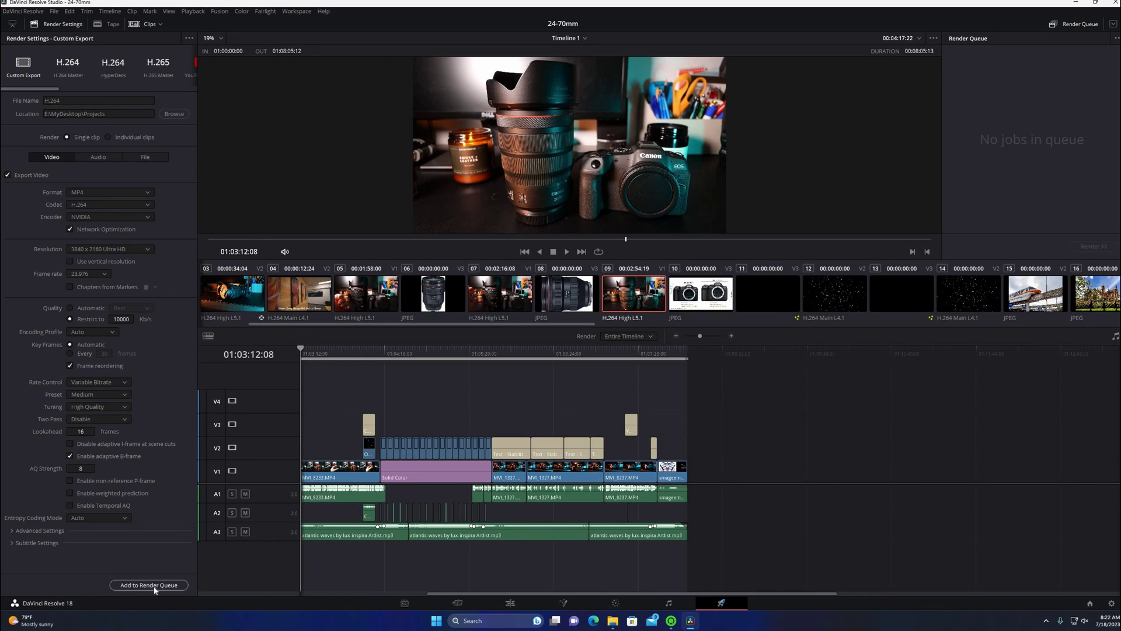
{"action": "left_click", "coordinate": [153, 585]}
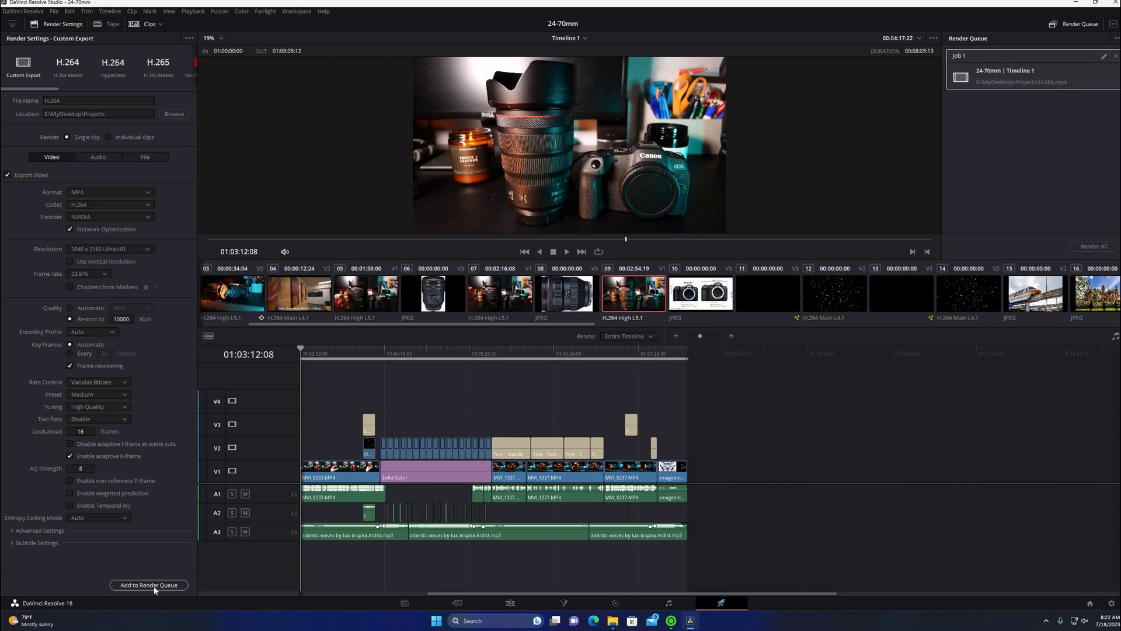
{"action": "left_click", "coordinate": [1107, 247]}
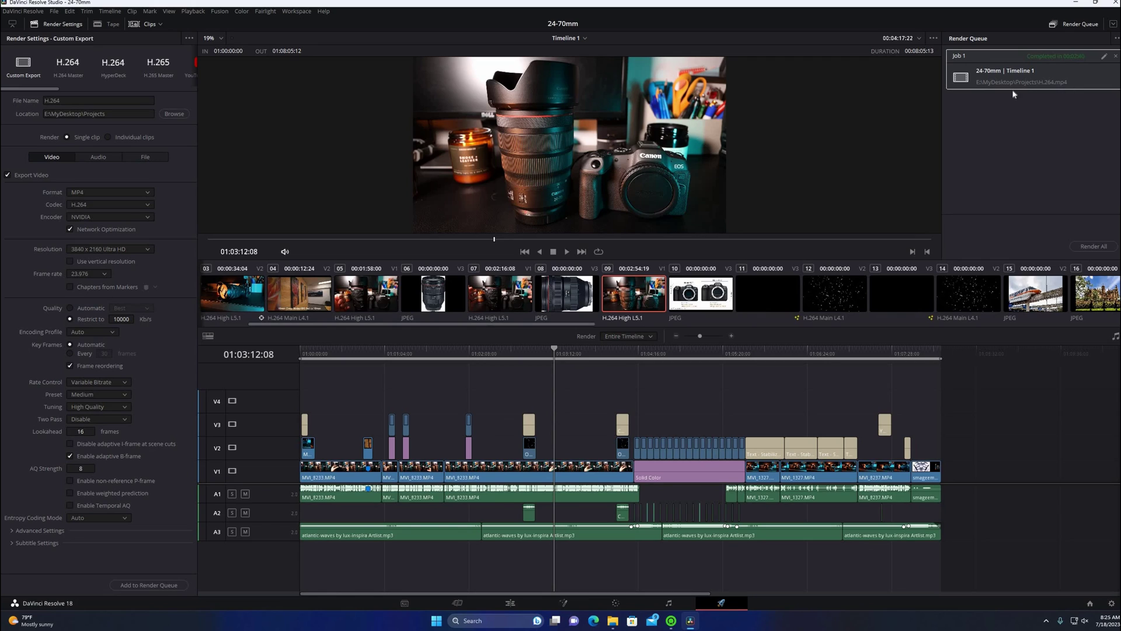
Name the output H.265 and set the codec to H.265 with NVIDIA encoding
{"action": "left_click", "coordinate": [91, 101]}
{"action": "left_click", "coordinate": [106, 207]}
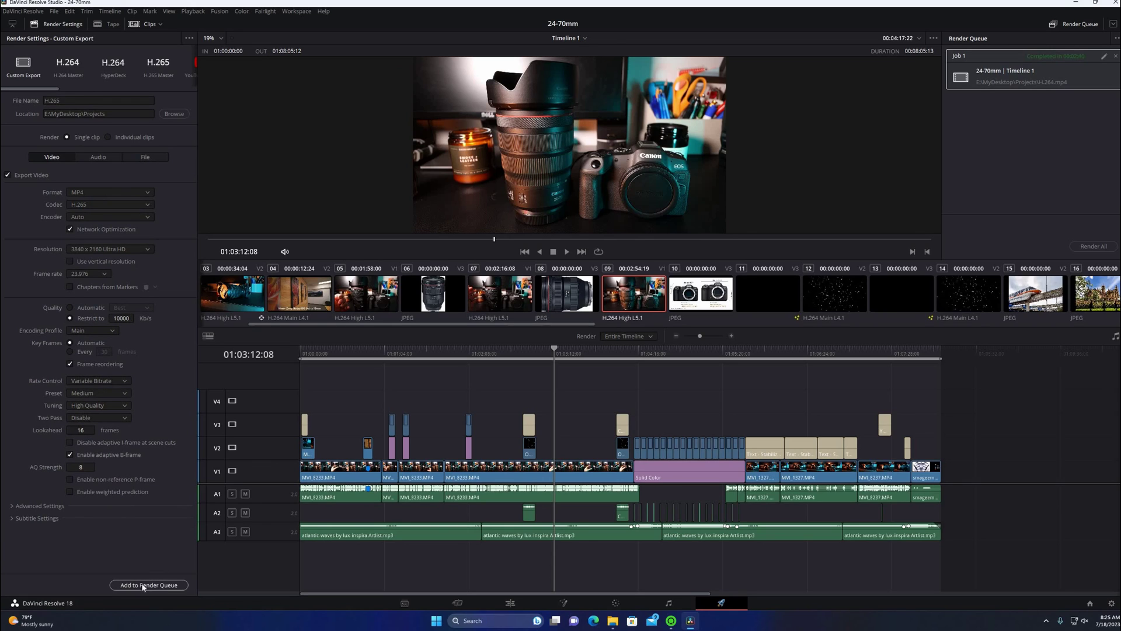
{"action": "left_click", "coordinate": [86, 216]}
{"action": "left_click", "coordinate": [86, 234]}
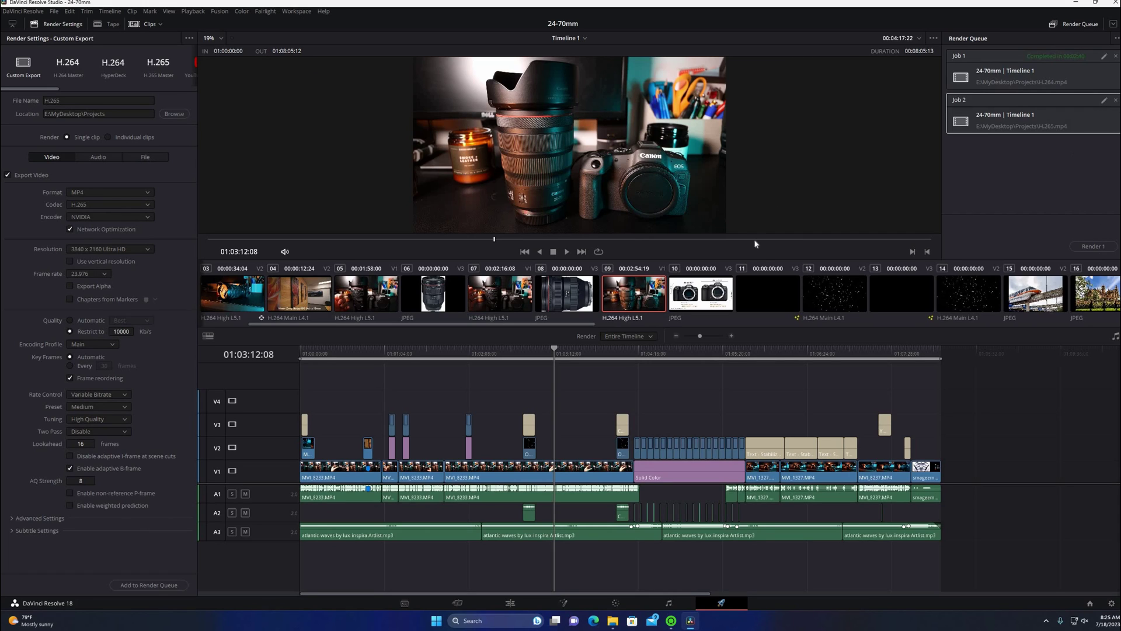
Replace the queued job with the NVIDIA H.265 job and render it
{"action": "key", "text": "Delete"}
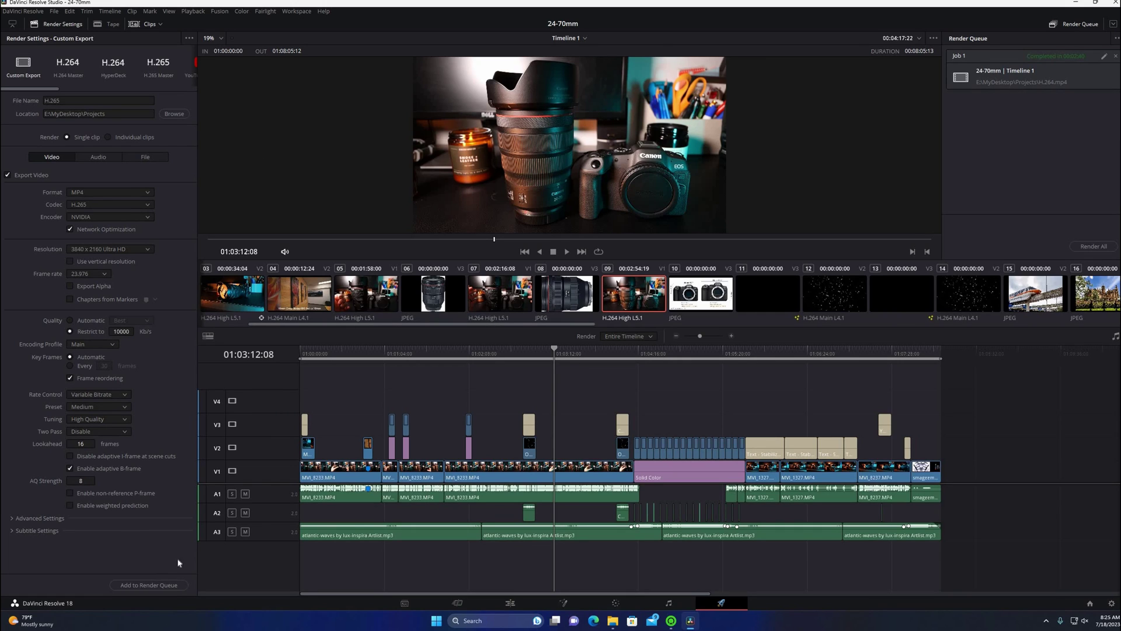
{"action": "left_click", "coordinate": [149, 585]}
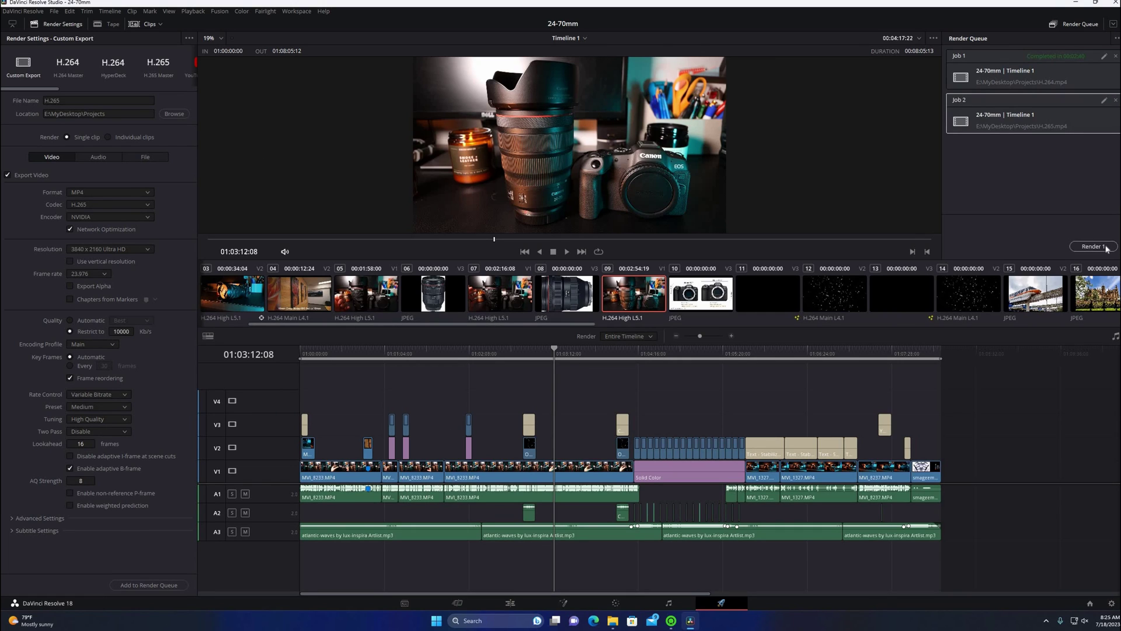
{"action": "key", "text": "ctrl+shift+r"}
Switch the codec to AV1 and name the output file AV1
{"action": "left_click", "coordinate": [85, 206]}
{"action": "left_click", "coordinate": [145, 217]}
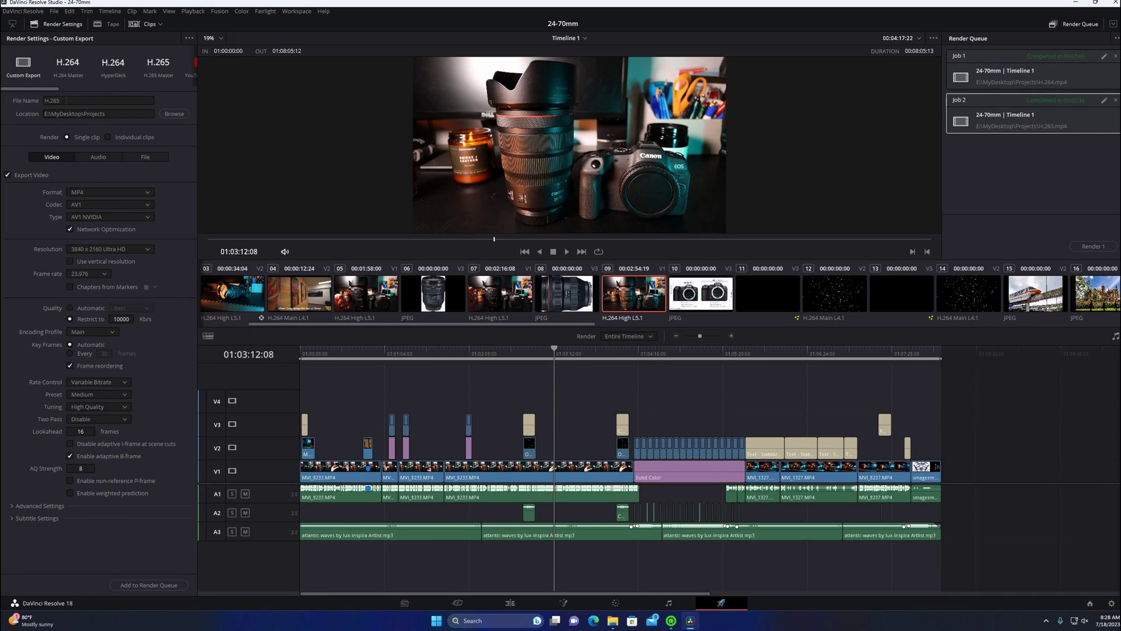
{"action": "left_click", "coordinate": [66, 100]}
{"action": "left_click", "coordinate": [99, 321]}
Render the AV1 job, then confirm the codec is still AV1
{"action": "left_click", "coordinate": [1107, 246]}
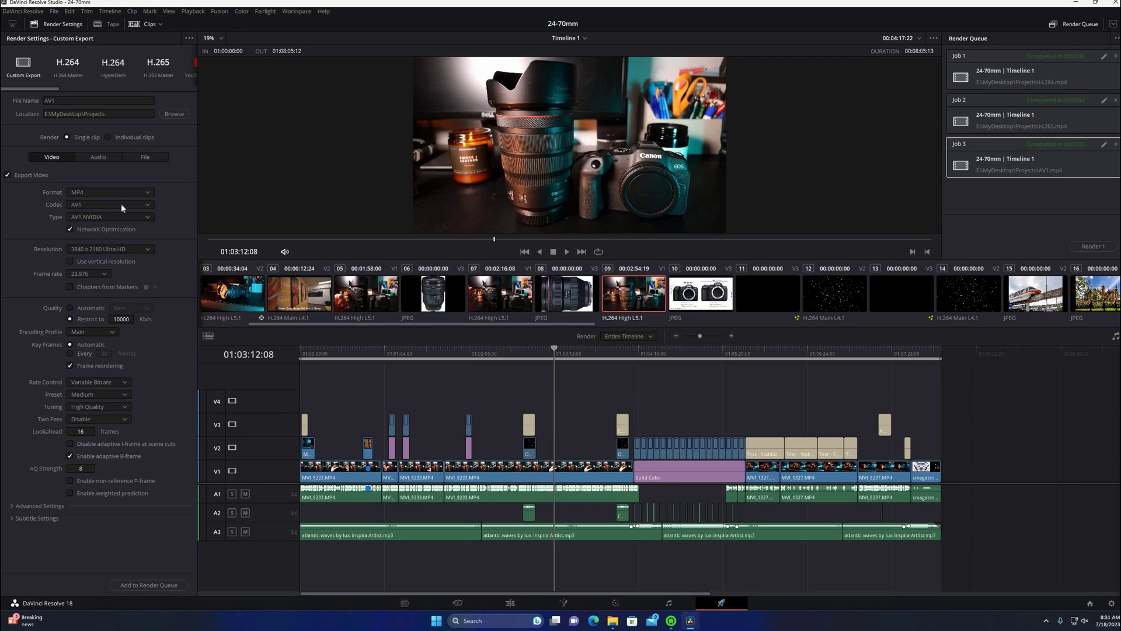
{"action": "left_click", "coordinate": [94, 205]}
{"action": "left_click", "coordinate": [185, 217]}
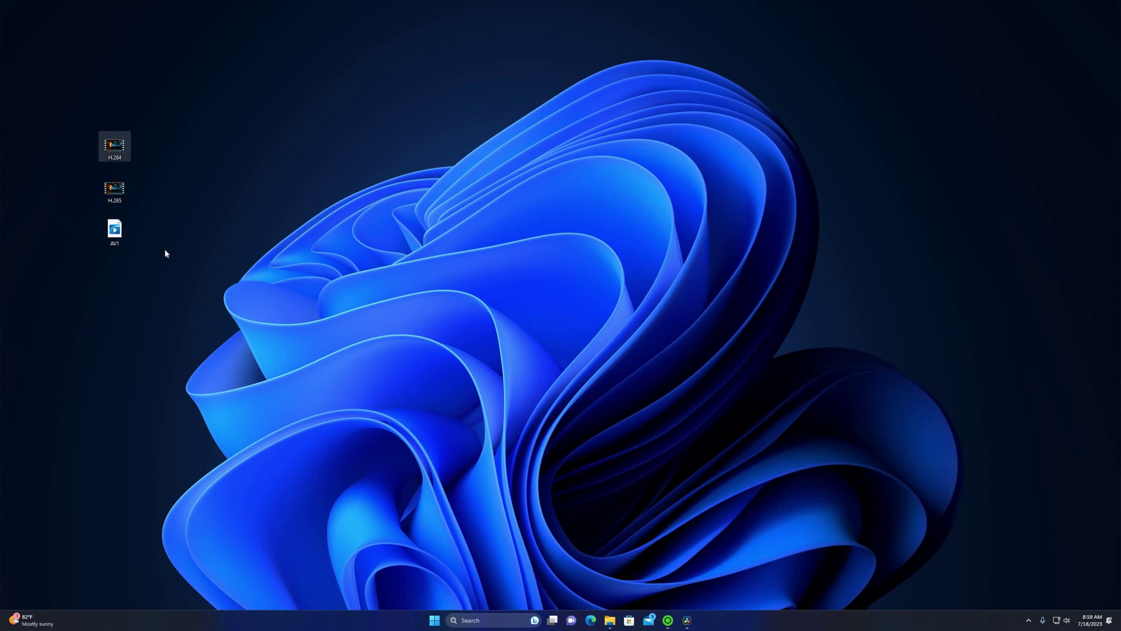
Read the file sizes in Properties: H.264 614 MB, H.265 620 MB, AV1 626 MB
{"action": "right_click", "coordinate": [124, 151]}
{"action": "left_click", "coordinate": [170, 255]}
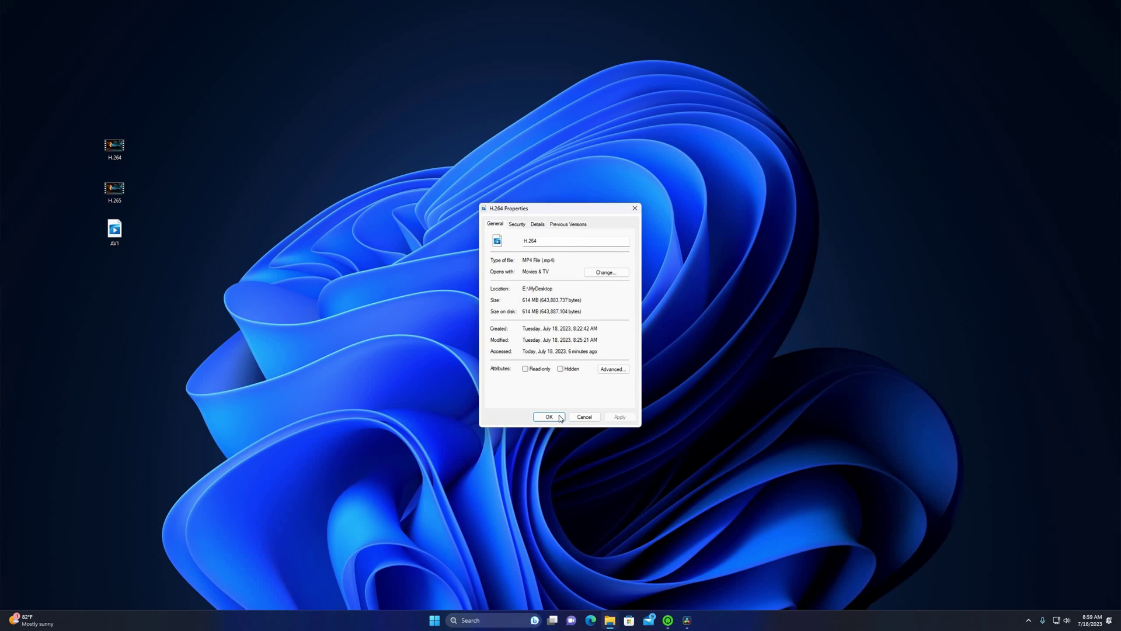
{"action": "key", "text": "Return"}
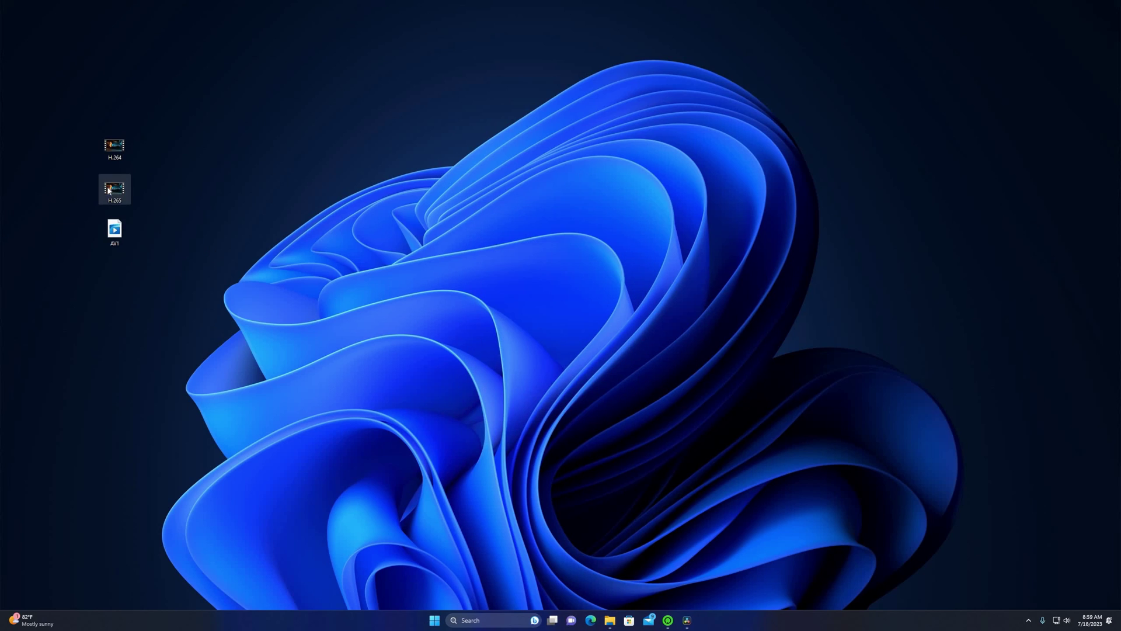
{"action": "right_click", "coordinate": [111, 190]}
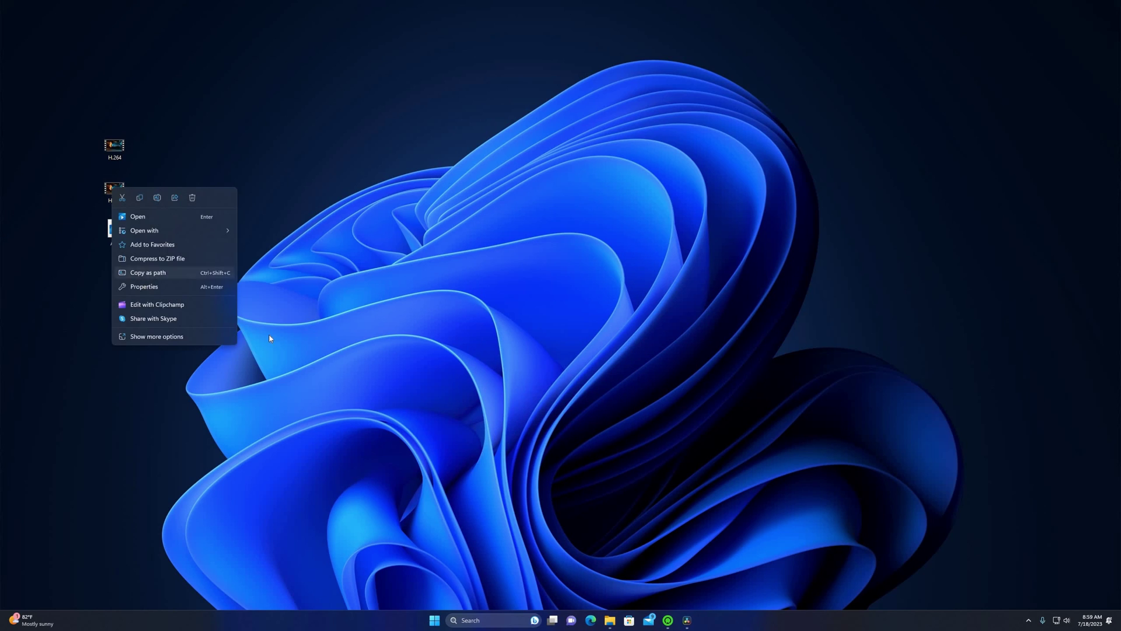
{"action": "key", "text": "Return"}
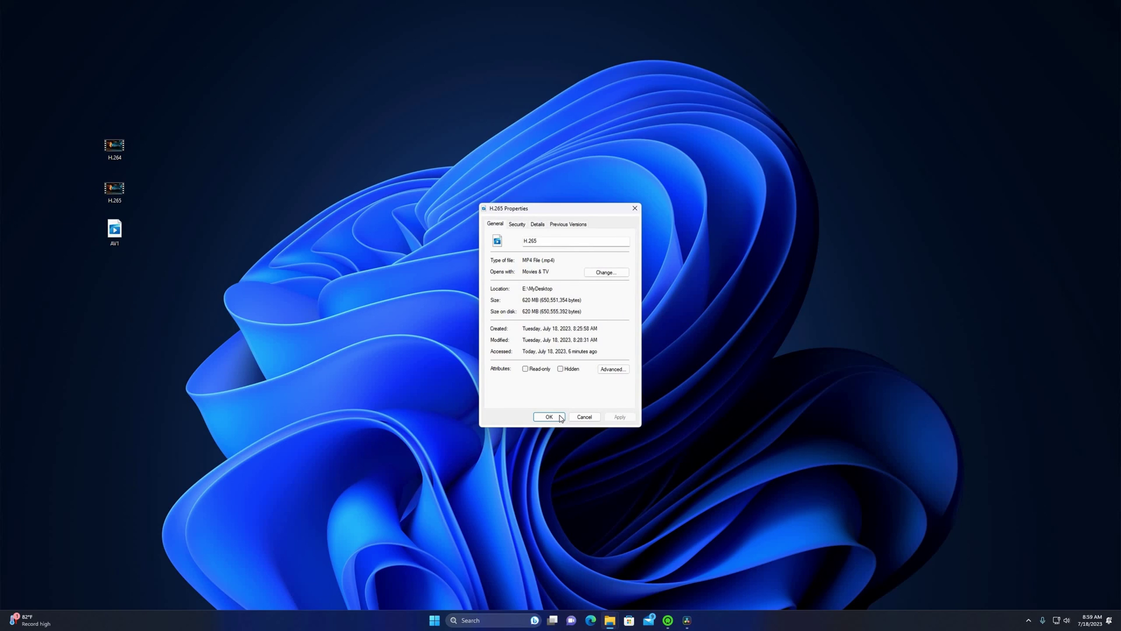
{"action": "key", "text": "Return"}
{"action": "left_click", "coordinate": [115, 233]}
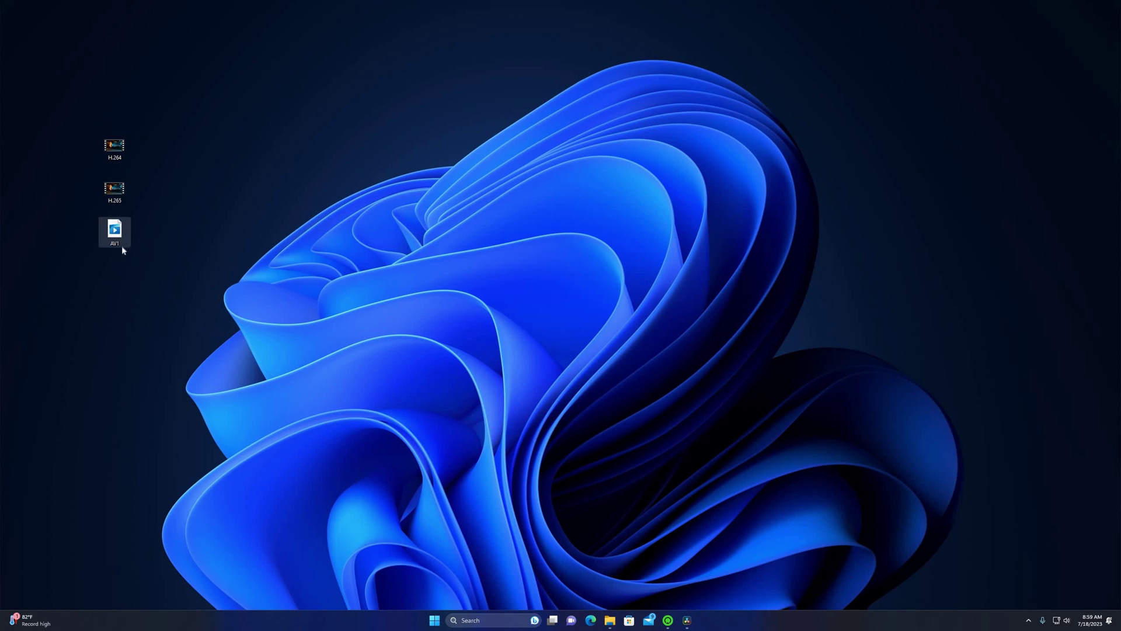
{"action": "right_click", "coordinate": [120, 234]}
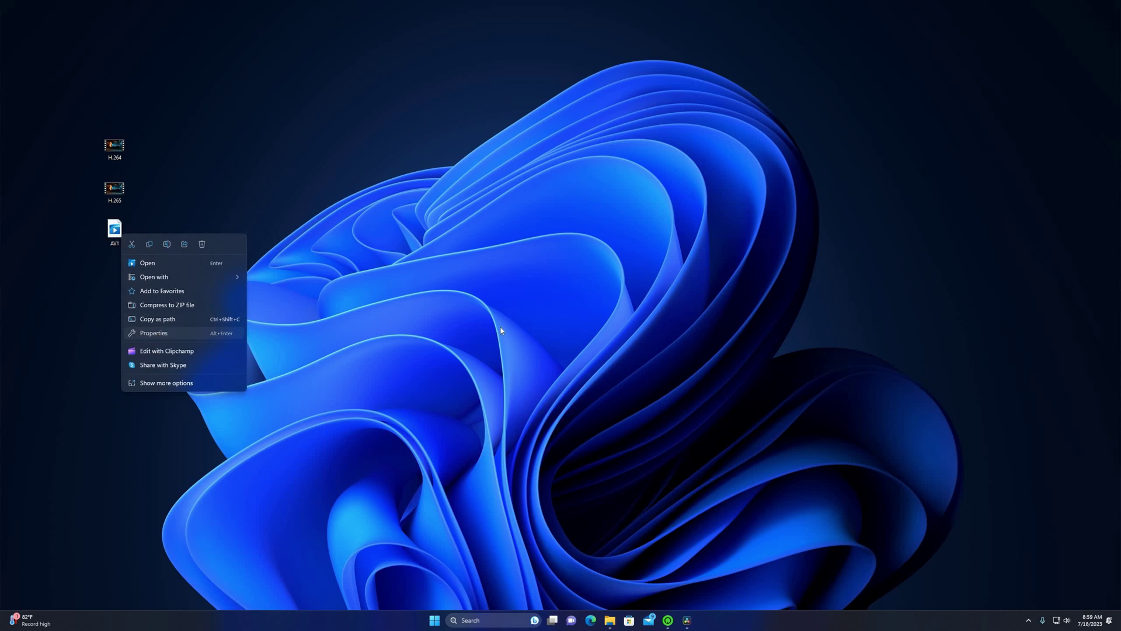
{"action": "key", "text": "Return"}
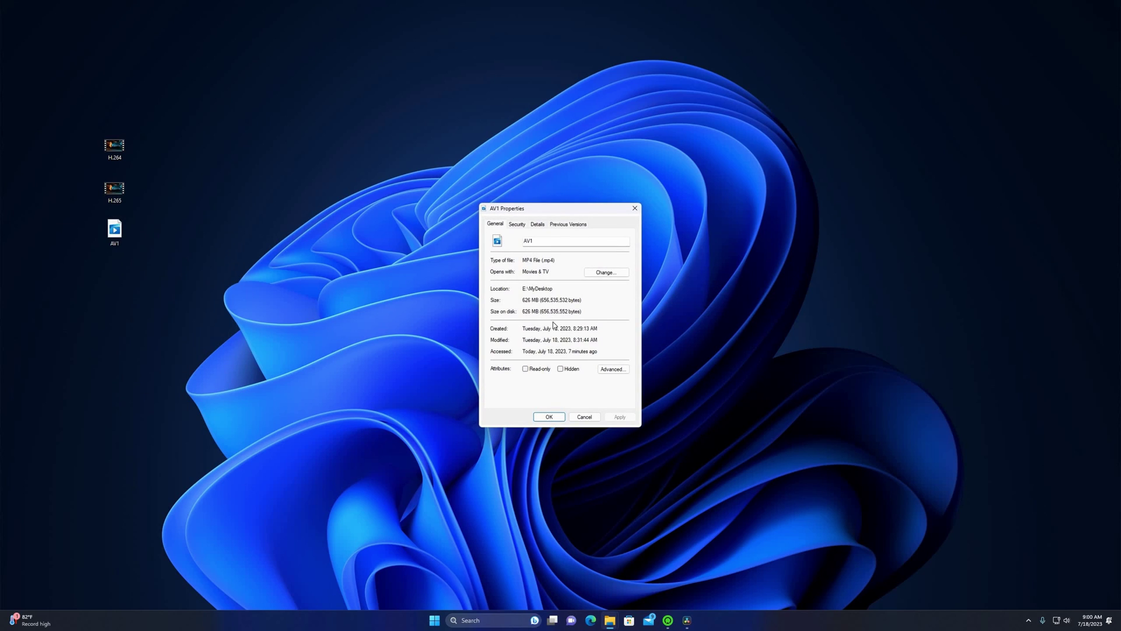
{"action": "left_click", "coordinate": [549, 417]}
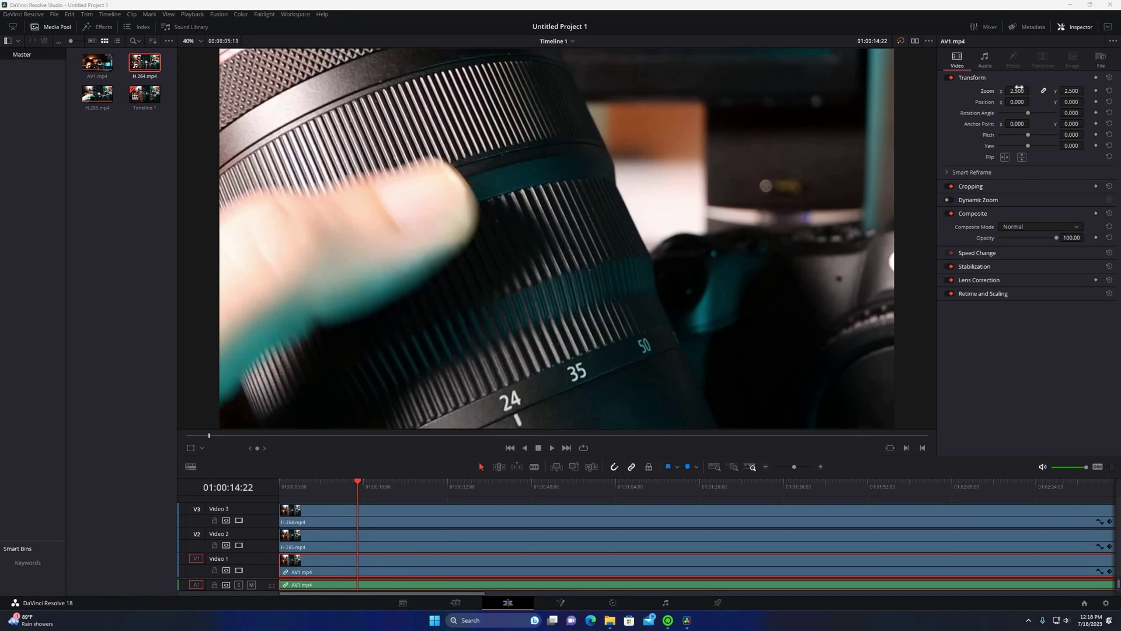
Toggle Video 3 to compare H.264 against H.265, leaving H.264 hidden
{"action": "left_click", "coordinate": [239, 521]}
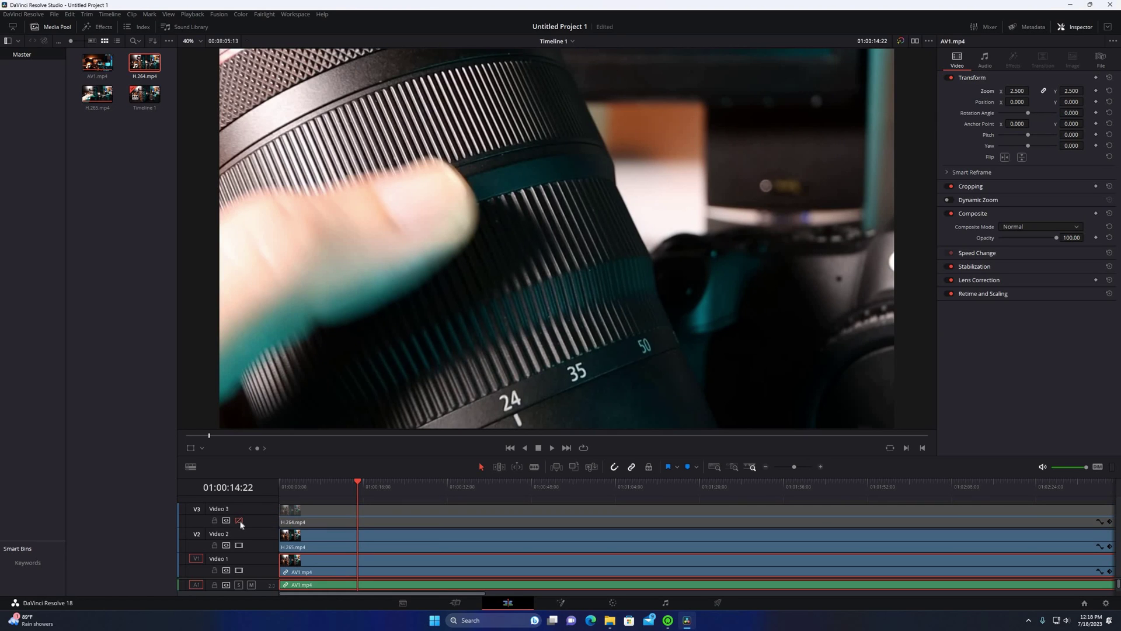
{"action": "left_click", "coordinate": [240, 522]}
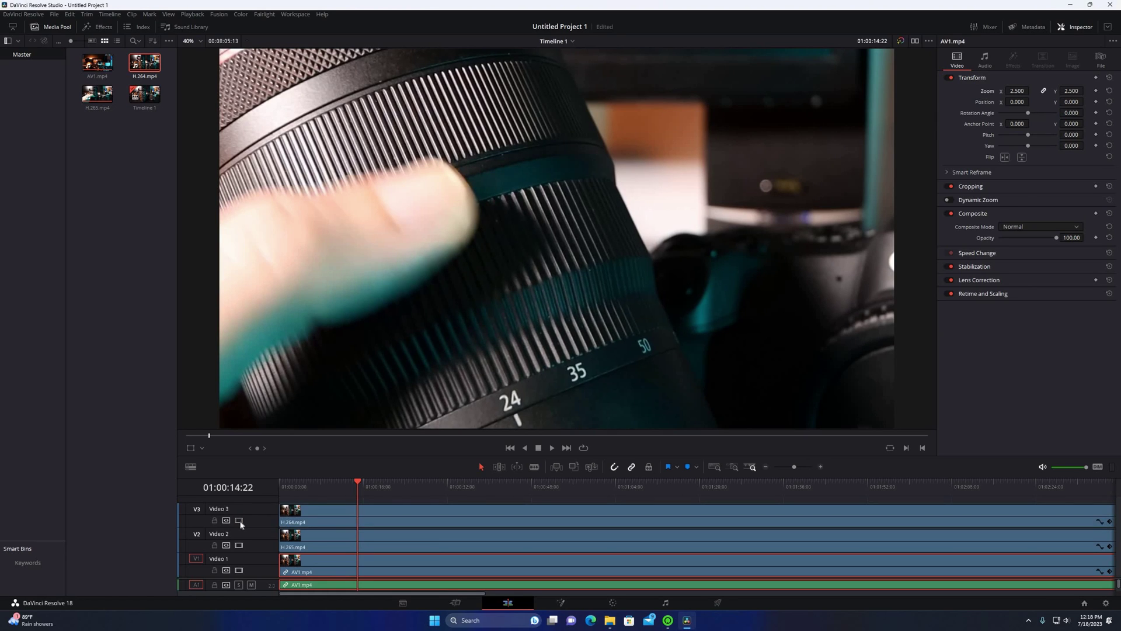
{"action": "left_click", "coordinate": [239, 520]}
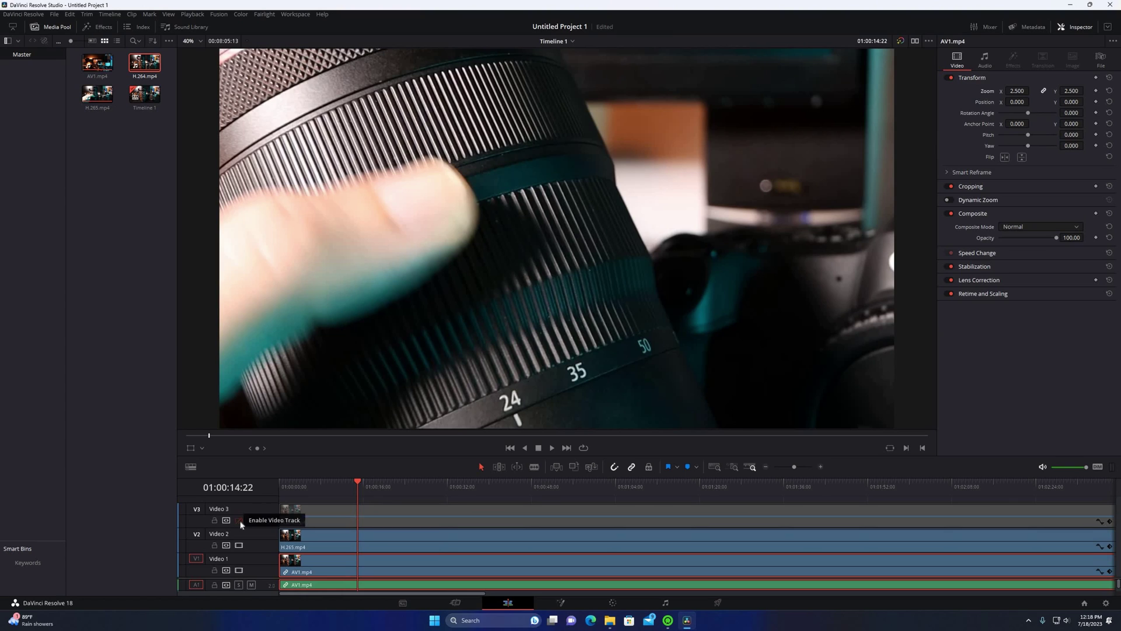
{"action": "left_click", "coordinate": [239, 521]}
{"action": "left_click", "coordinate": [239, 521]}
{"action": "left_click", "coordinate": [239, 520]}
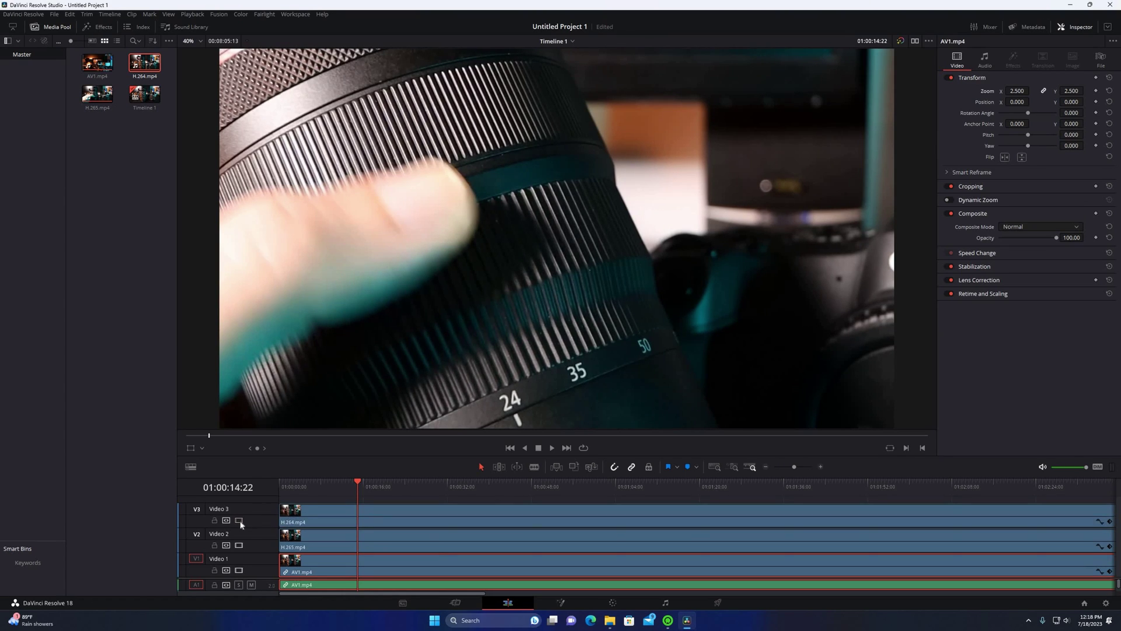
{"action": "left_click", "coordinate": [240, 521]}
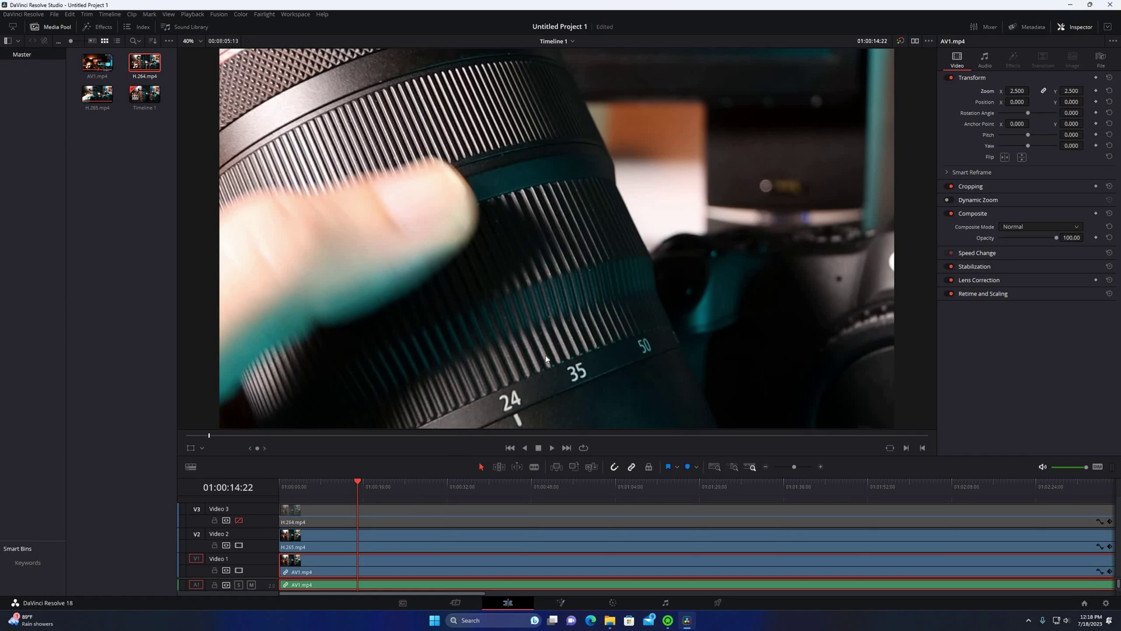
{"action": "left_click", "coordinate": [239, 520]}
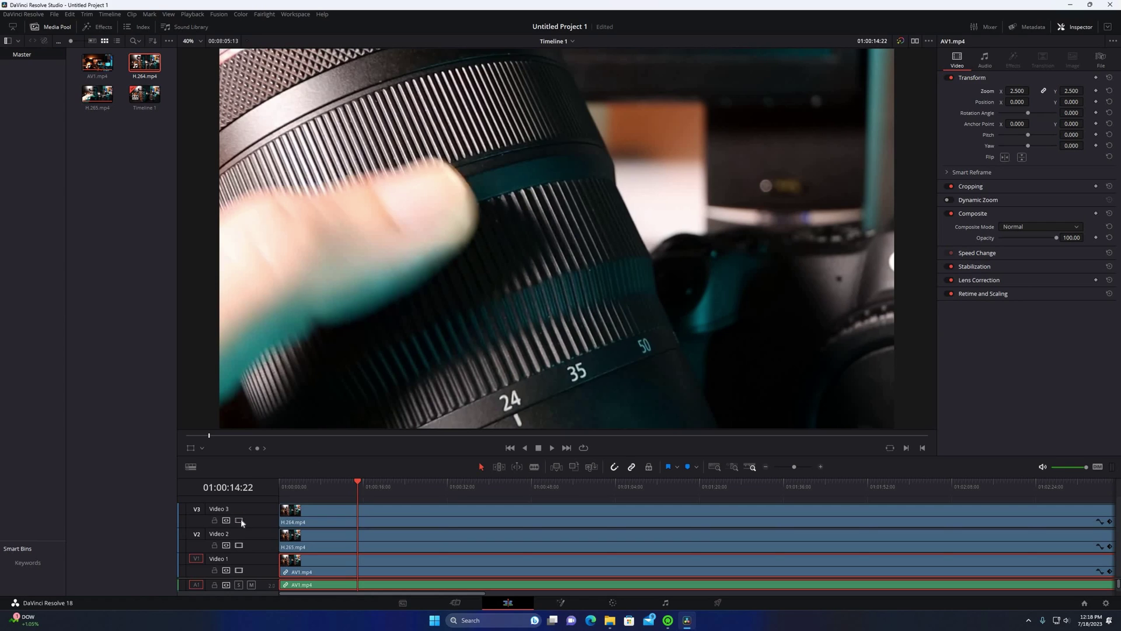
{"action": "left_click", "coordinate": [240, 520]}
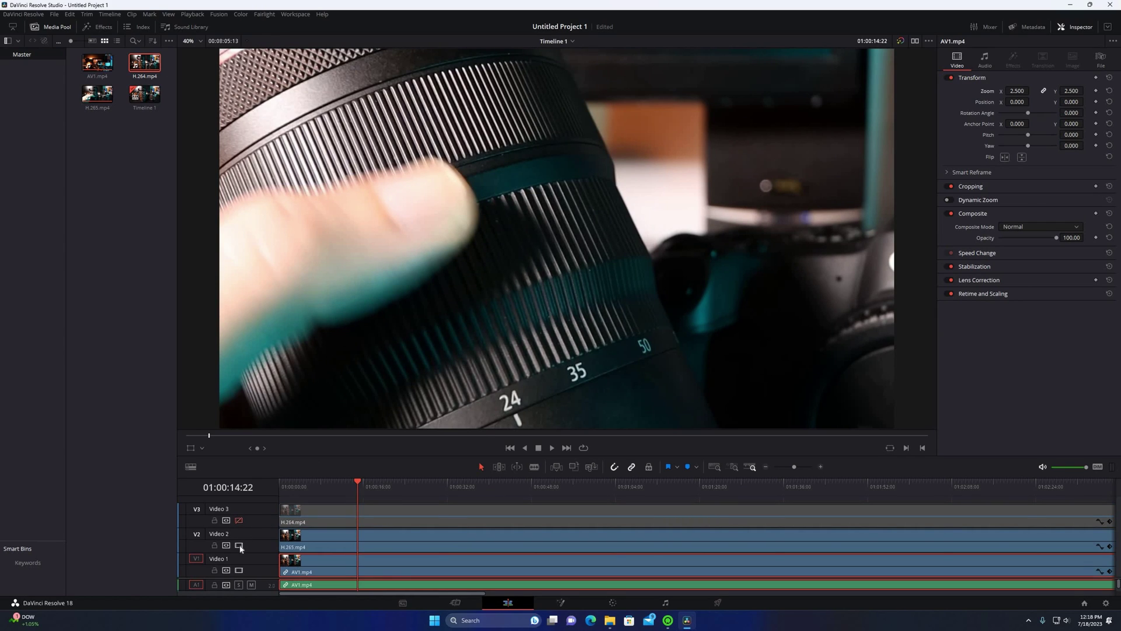
Toggle Video 2 to compare H.265 against AV1, ending with H.265 disabled
{"action": "left_click", "coordinate": [239, 546]}
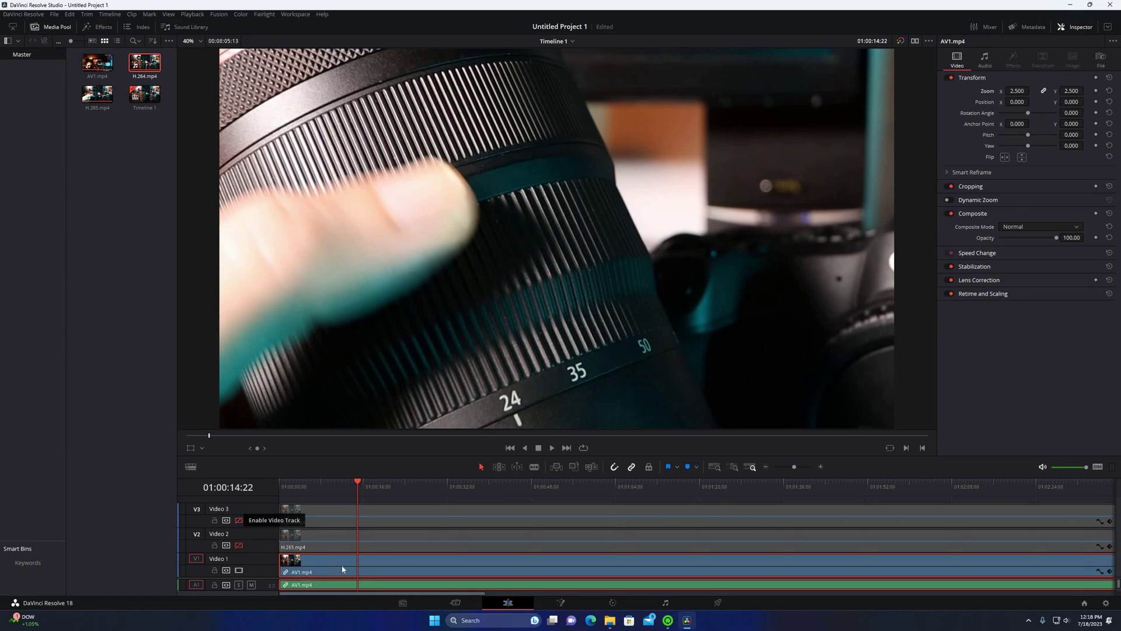
{"action": "left_click", "coordinate": [239, 545]}
{"action": "left_click", "coordinate": [240, 545]}
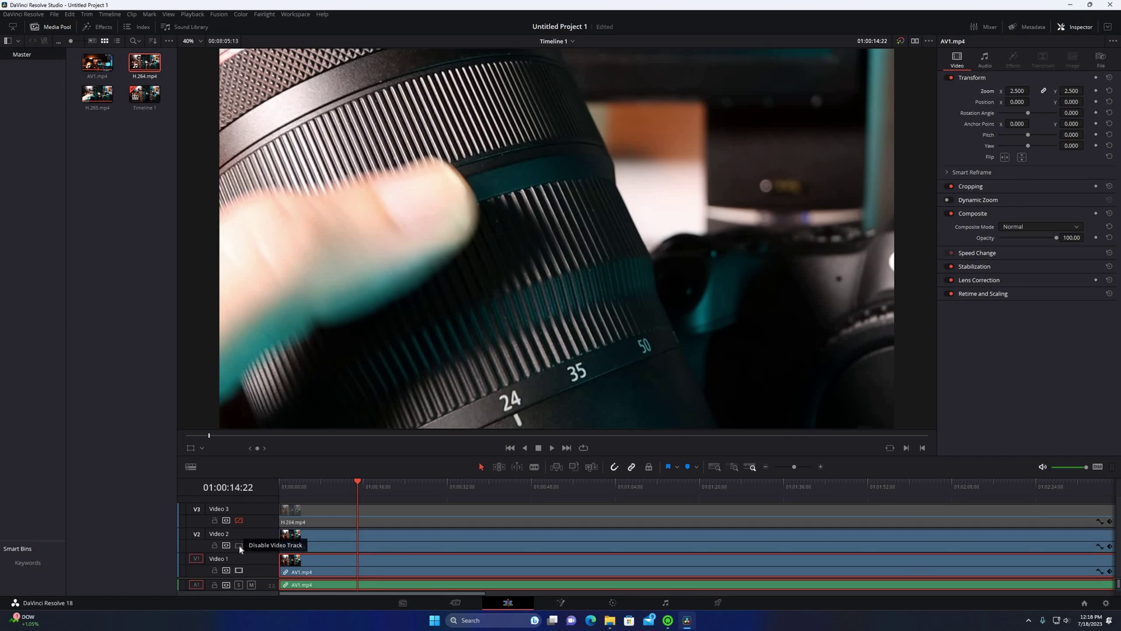
{"action": "left_click", "coordinate": [239, 545]}
{"action": "left_click", "coordinate": [239, 545]}
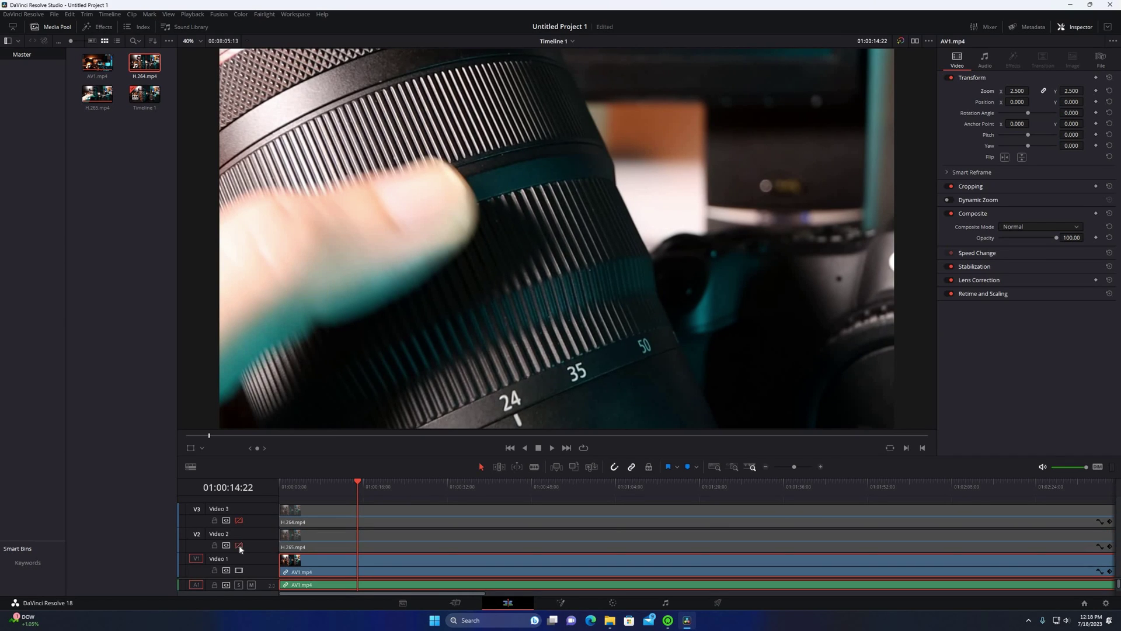
{"action": "left_click", "coordinate": [239, 544]}
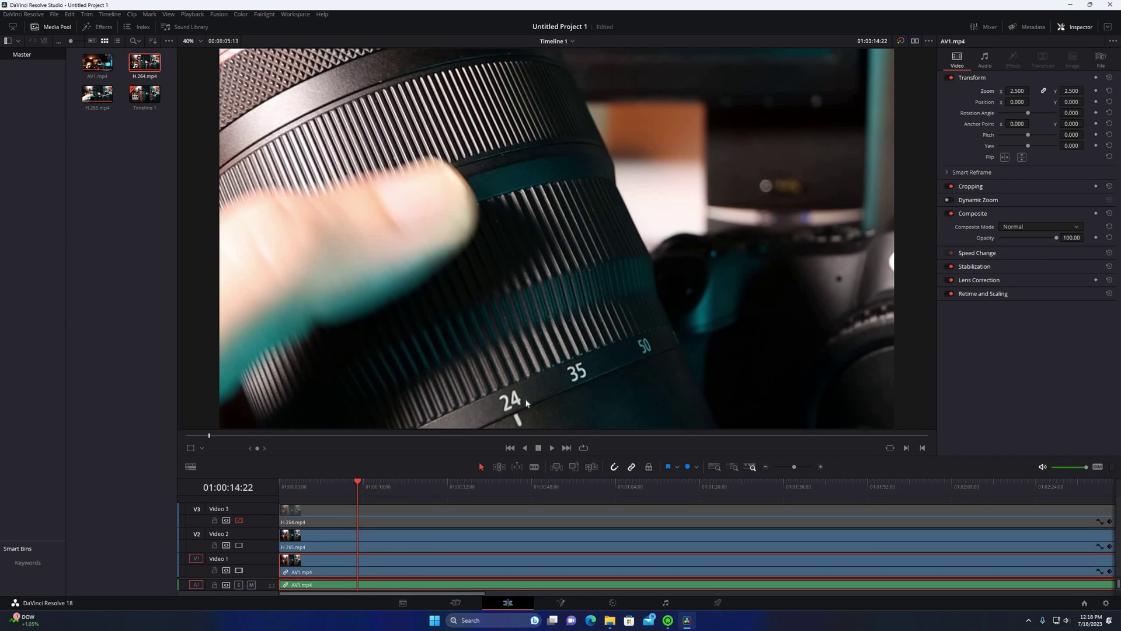
{"action": "left_click", "coordinate": [240, 544]}
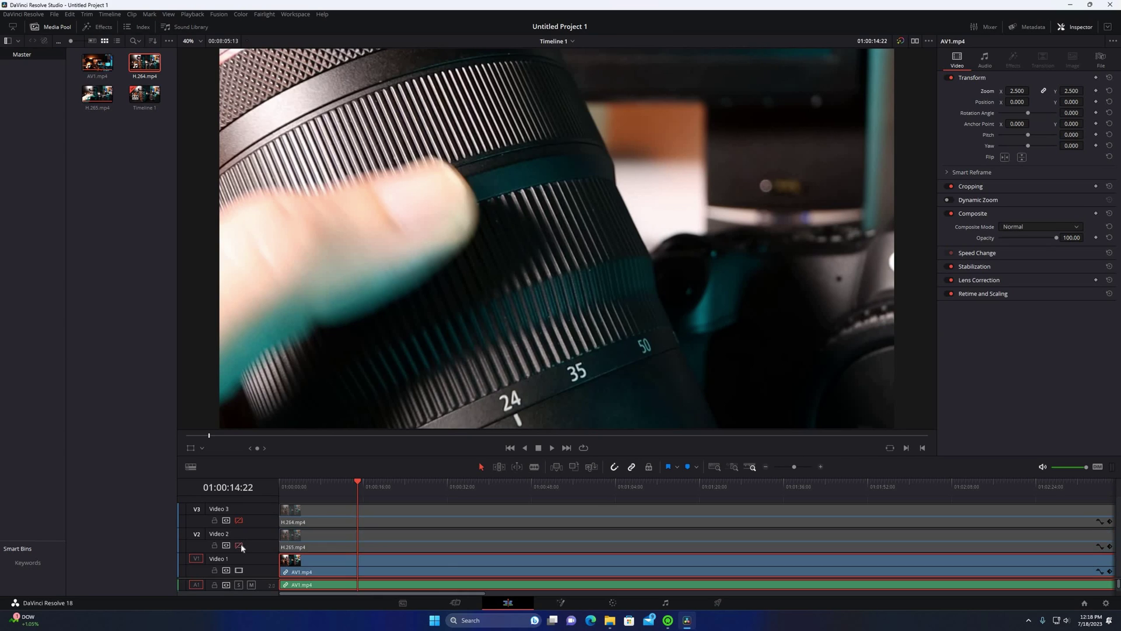
{"action": "left_click", "coordinate": [239, 545]}
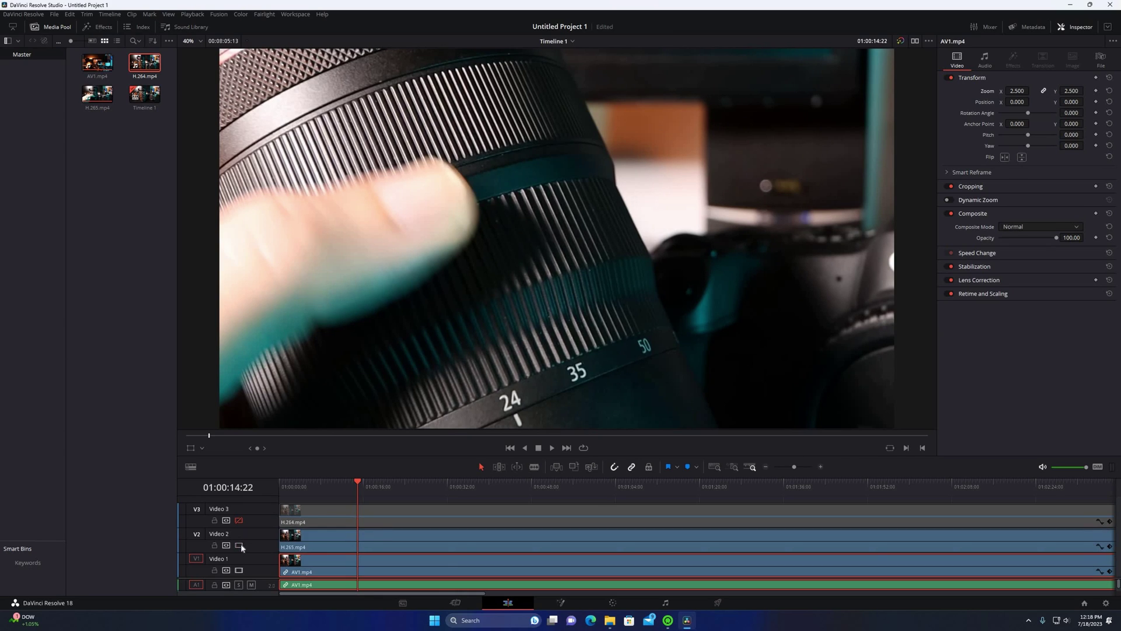
{"action": "left_click", "coordinate": [239, 545]}
{"action": "left_click", "coordinate": [240, 544]}
{"action": "left_click", "coordinate": [240, 545]}
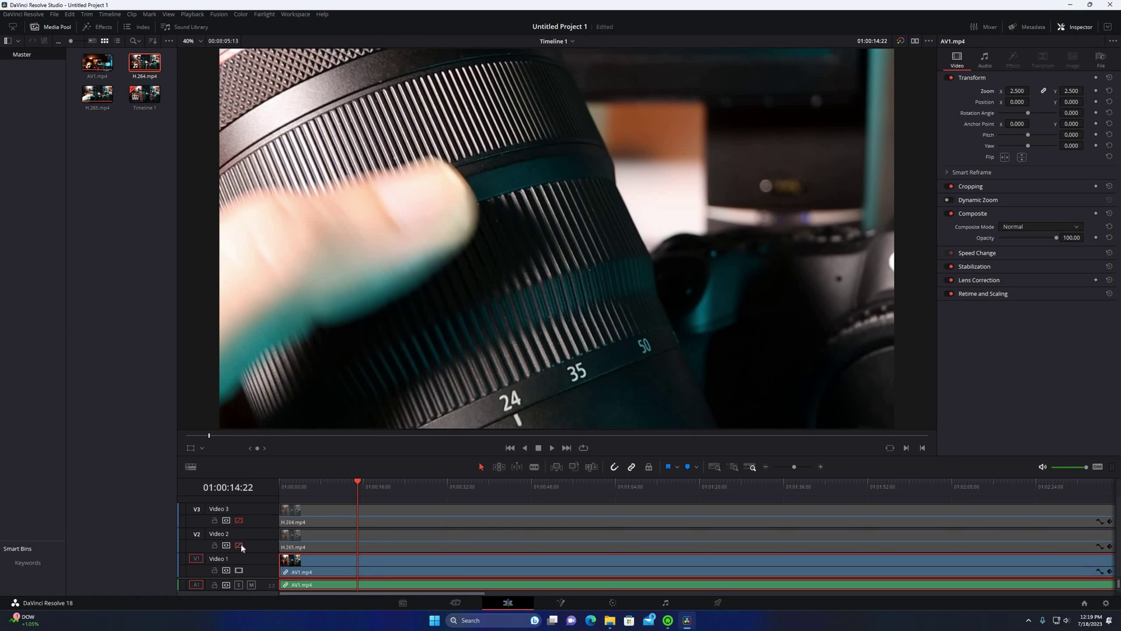
{"action": "left_click", "coordinate": [240, 545]}
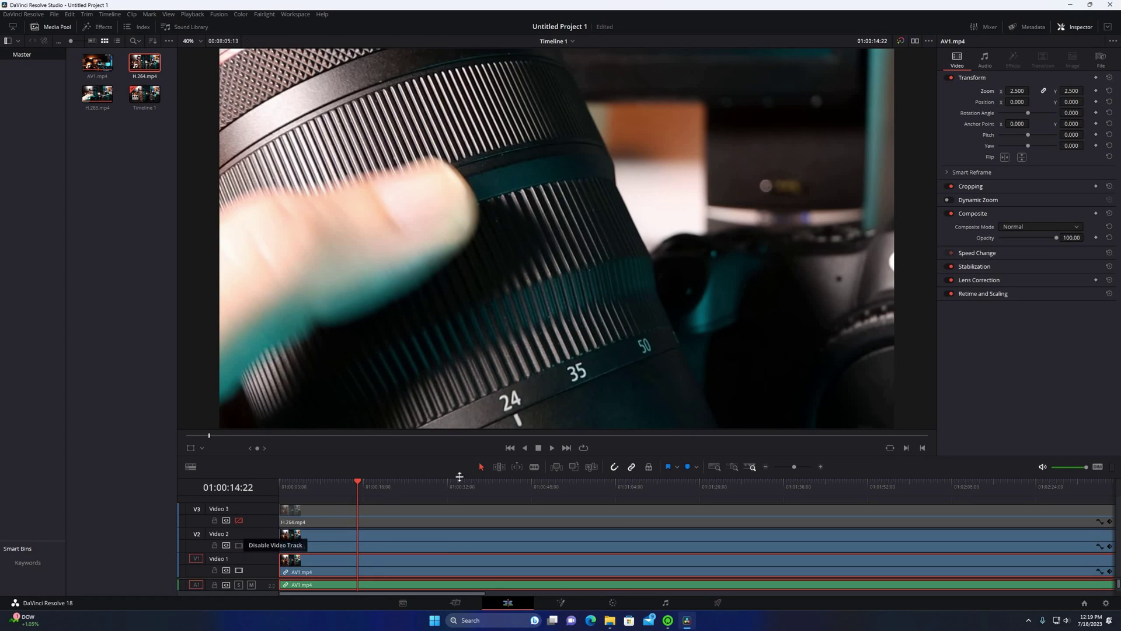
{"action": "left_click", "coordinate": [239, 545]}
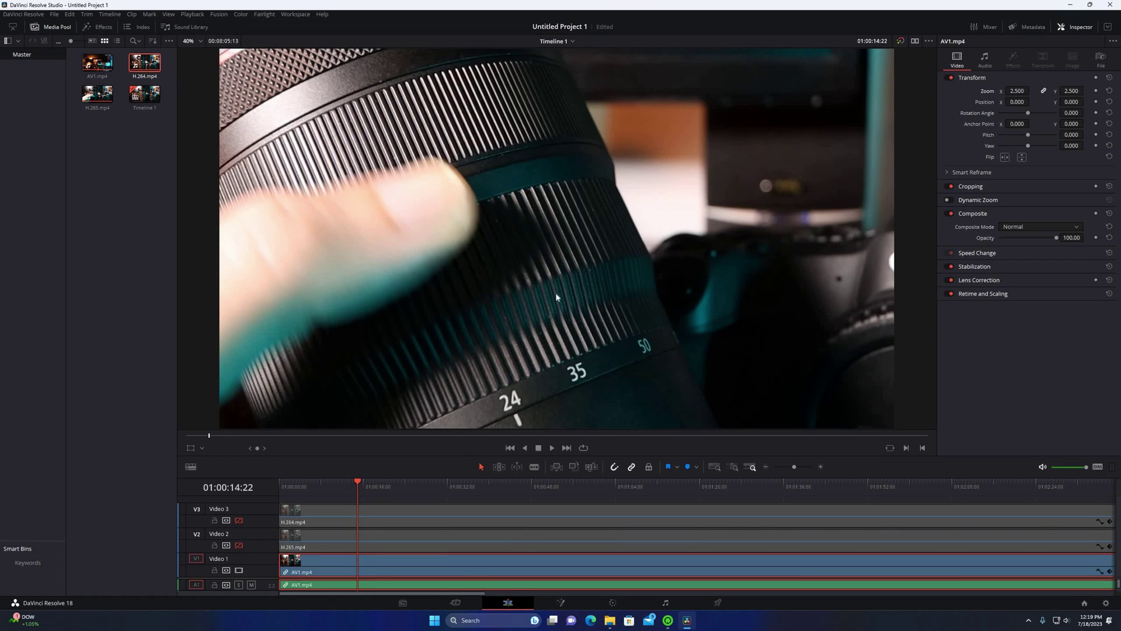
{"action": "left_click", "coordinate": [238, 521]}
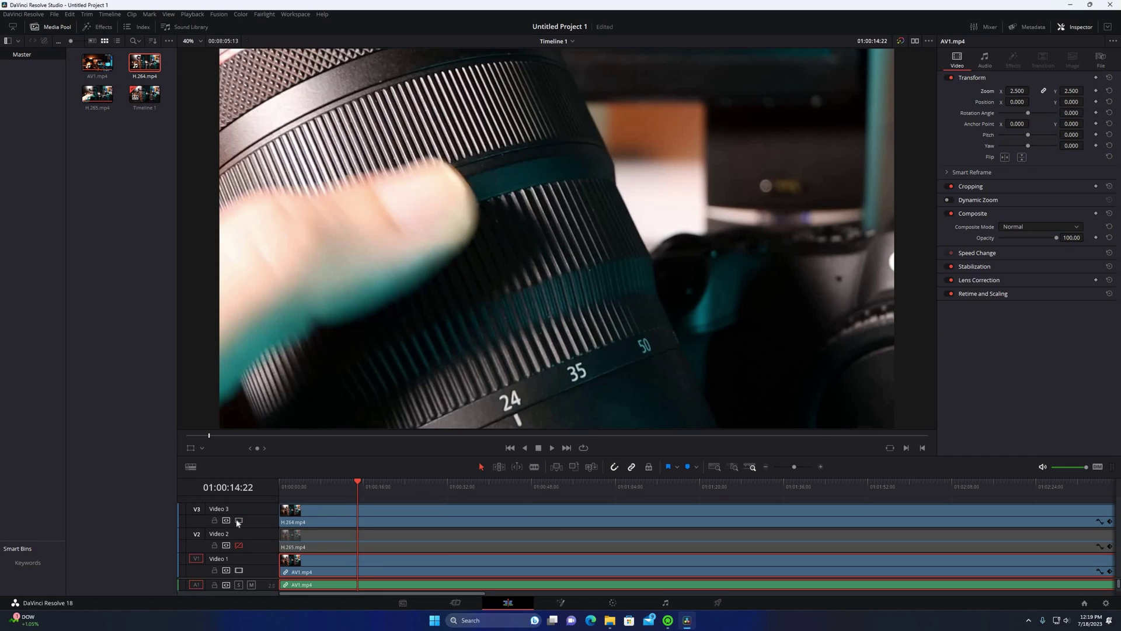
{"action": "left_click", "coordinate": [239, 520]}
{"action": "left_click", "coordinate": [238, 521]}
{"action": "left_click", "coordinate": [238, 521]}
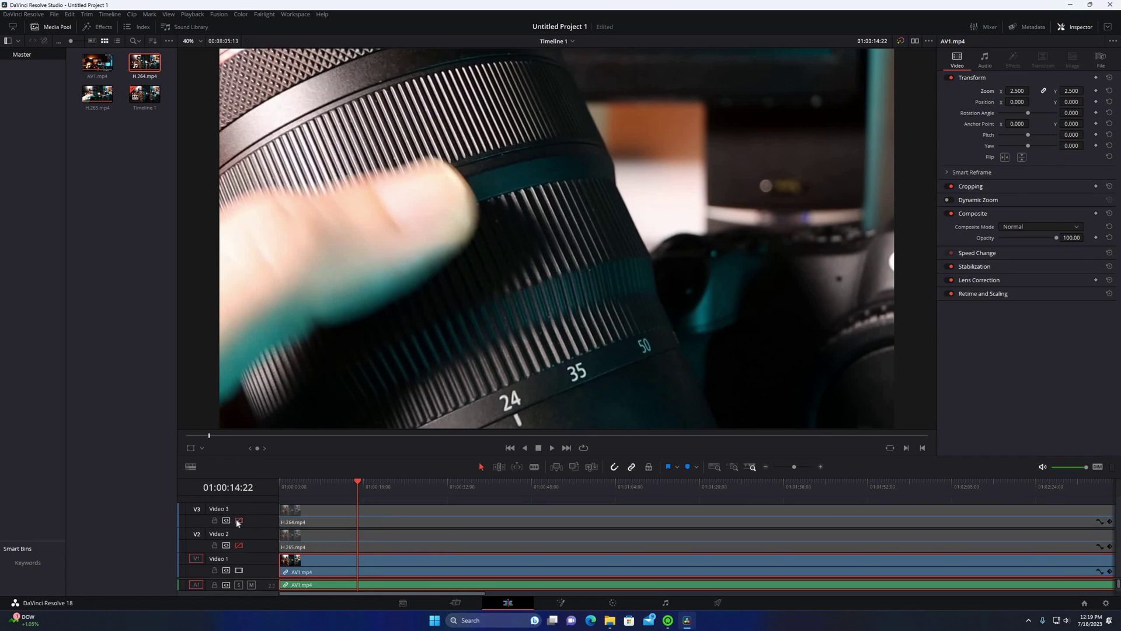
{"action": "left_click", "coordinate": [237, 520]}
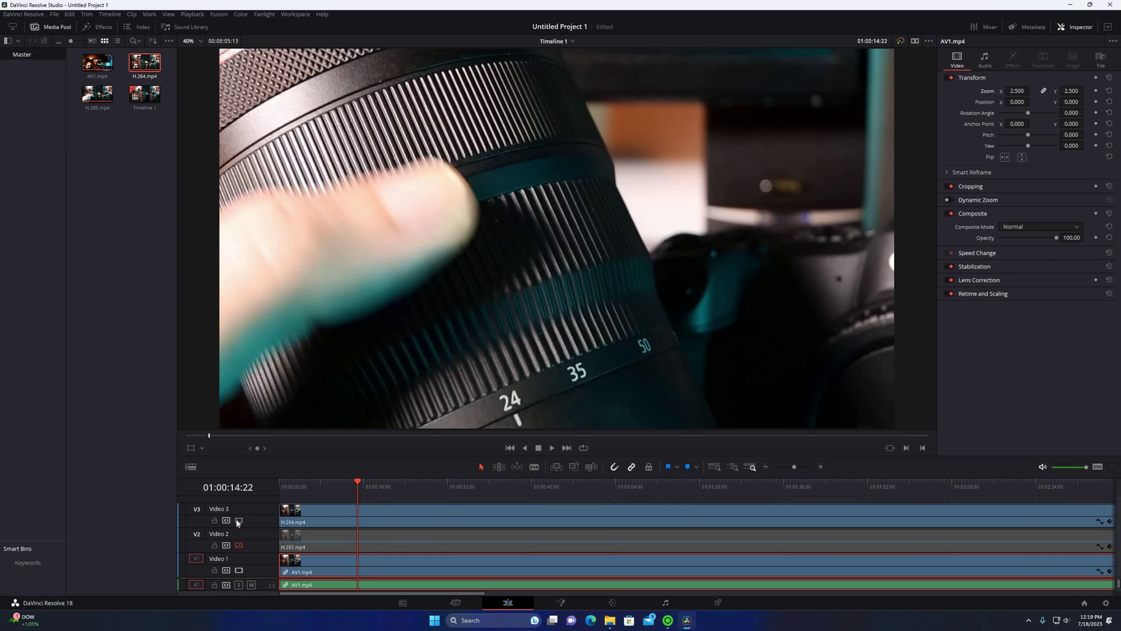
{"action": "left_click", "coordinate": [238, 520]}
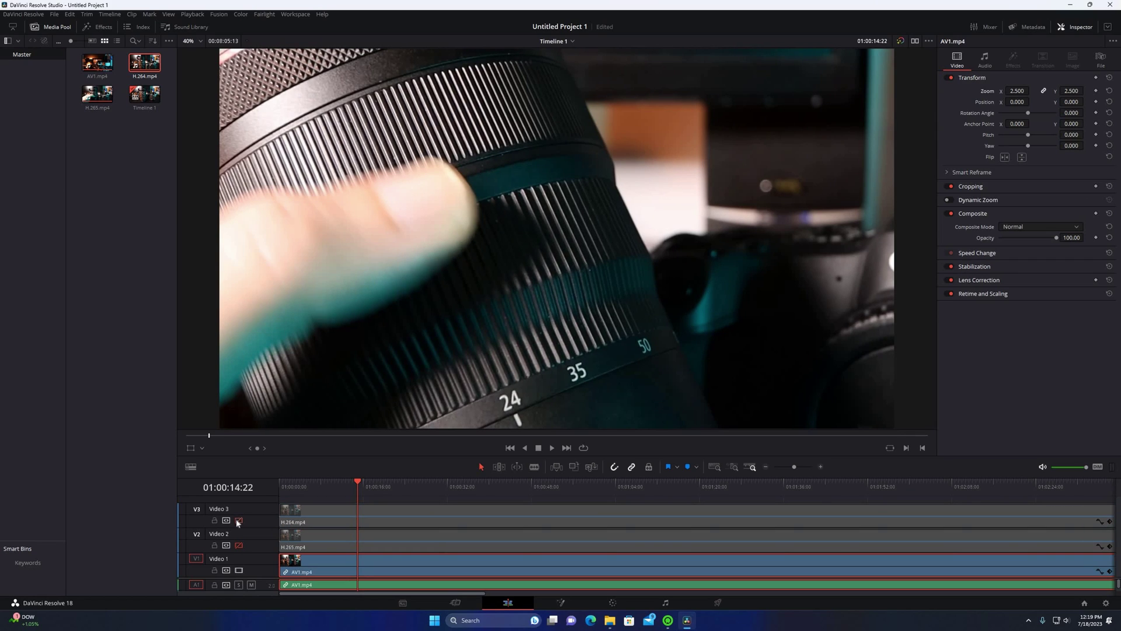
{"action": "left_click", "coordinate": [238, 520]}
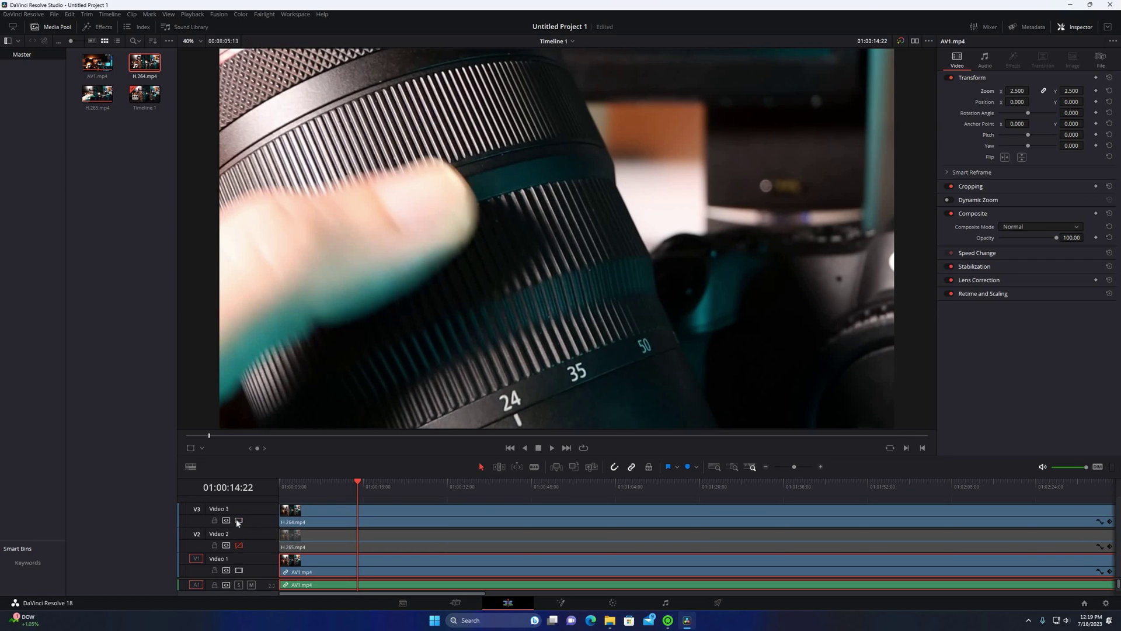
{"action": "left_click", "coordinate": [238, 521]}
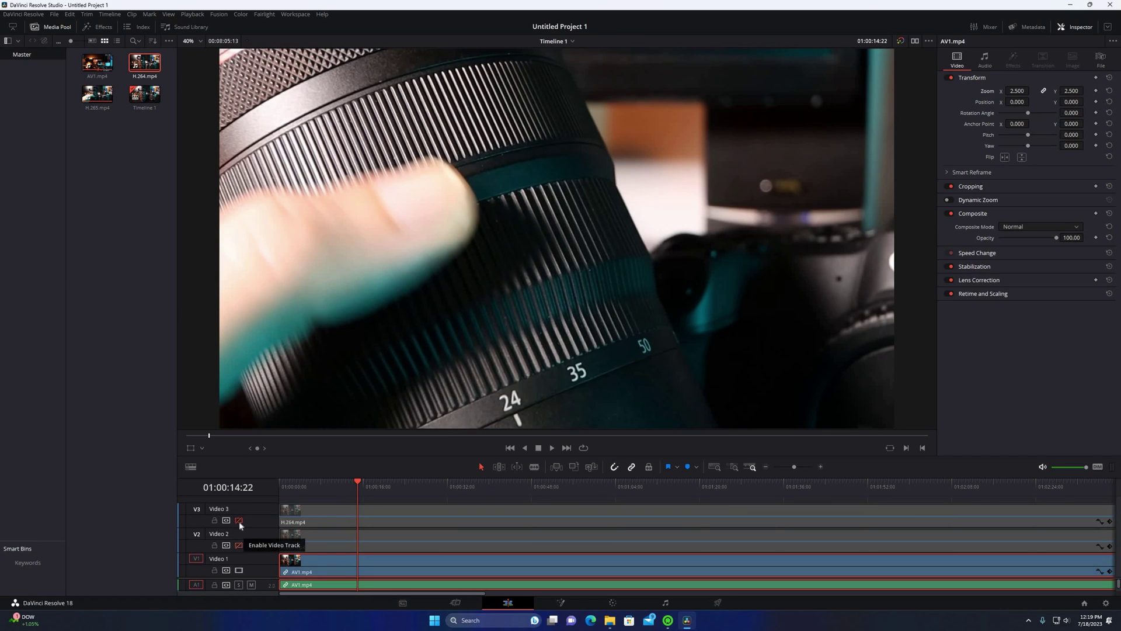
{"action": "left_click", "coordinate": [240, 521]}
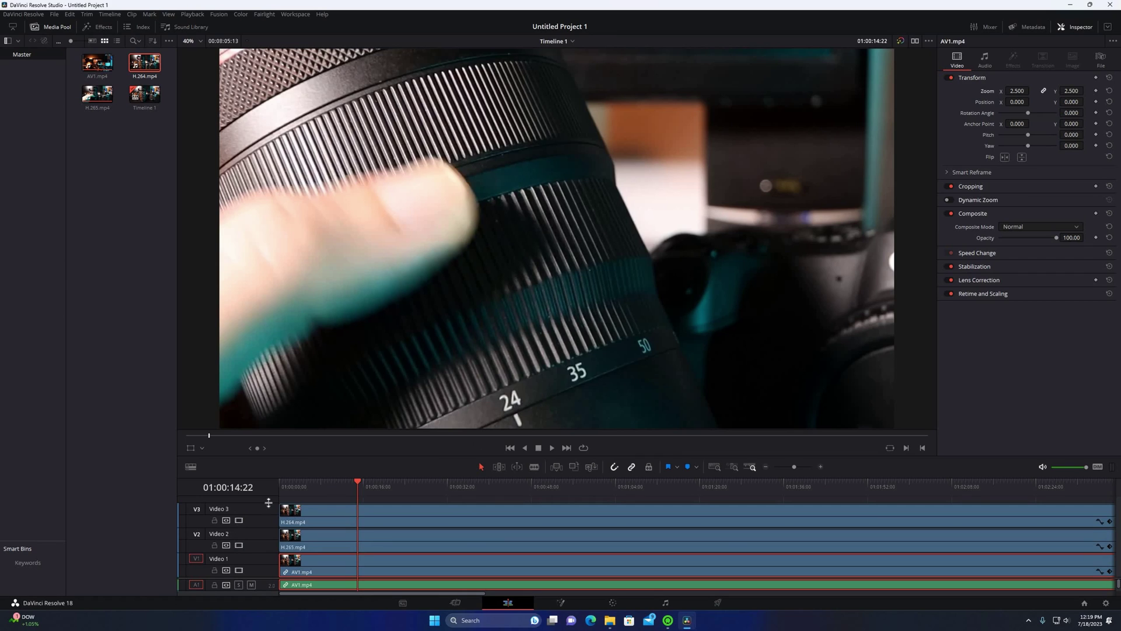
{"action": "left_click", "coordinate": [239, 520]}
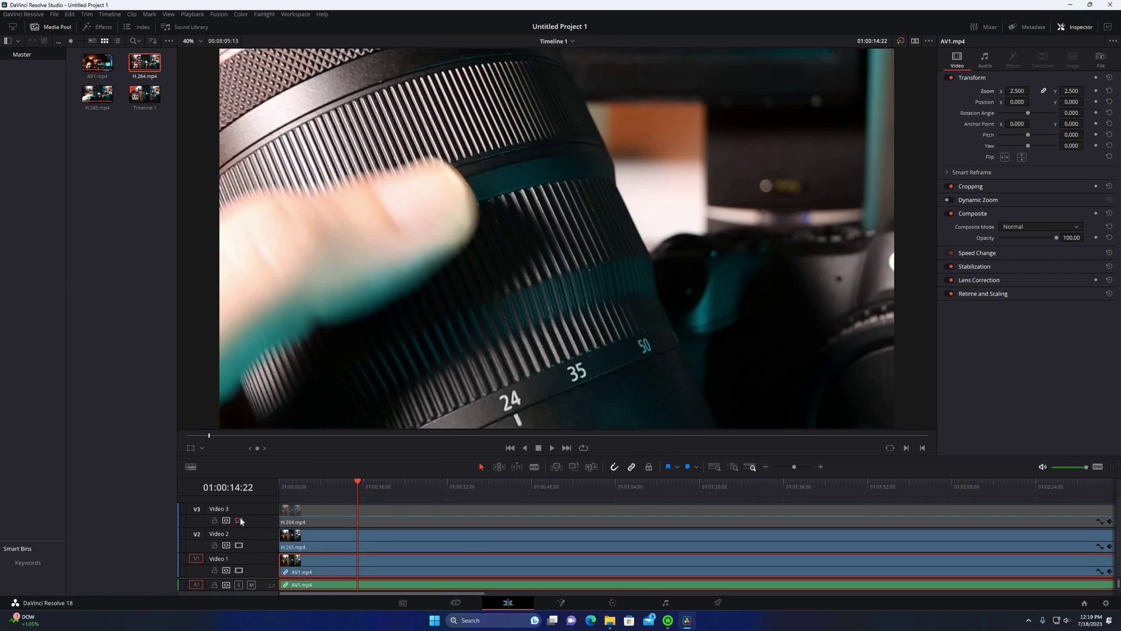
{"action": "left_click", "coordinate": [240, 520]}
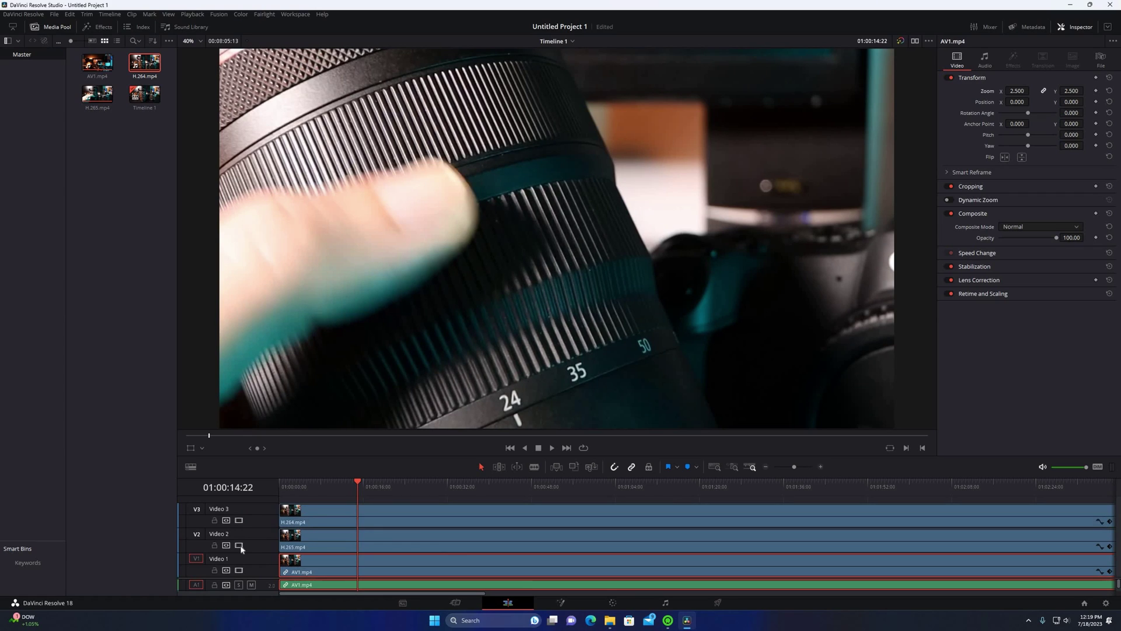
{"action": "left_click", "coordinate": [239, 545]}
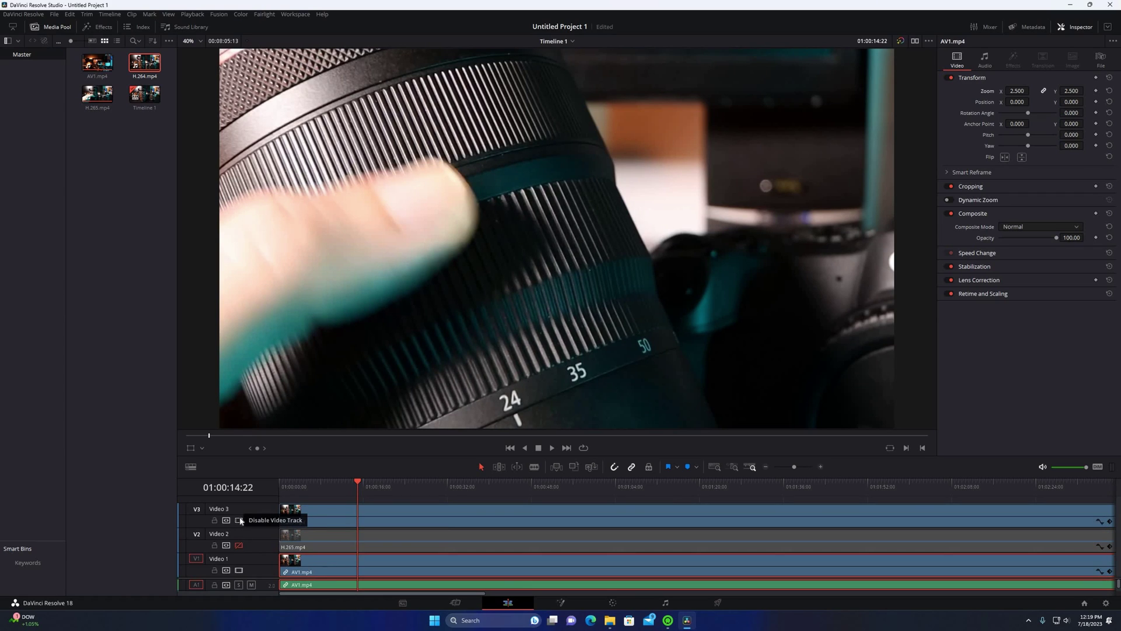
{"action": "left_click", "coordinate": [240, 520]}
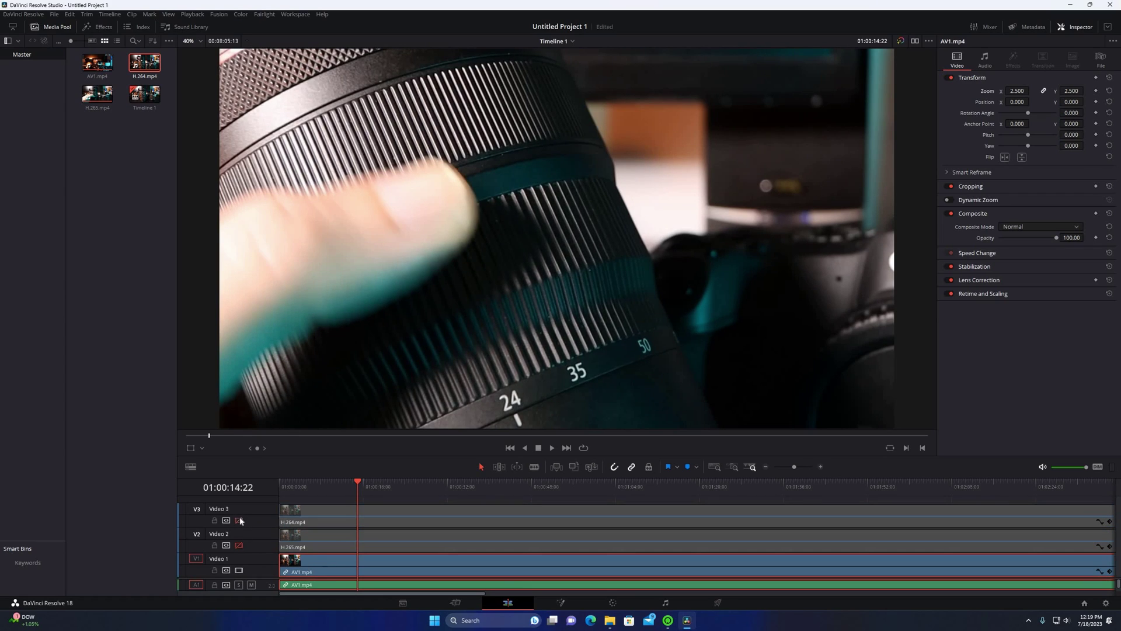
{"action": "left_click", "coordinate": [239, 520]}
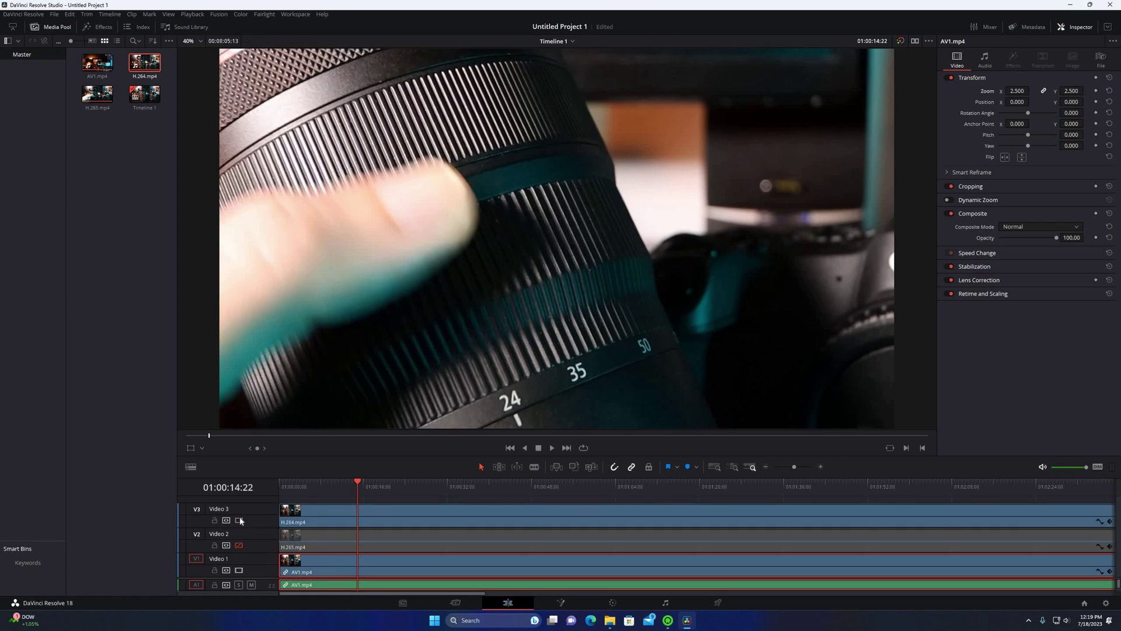
{"action": "left_click", "coordinate": [239, 521]}
{"action": "left_click", "coordinate": [239, 521]}
{"action": "left_click", "coordinate": [240, 520]}
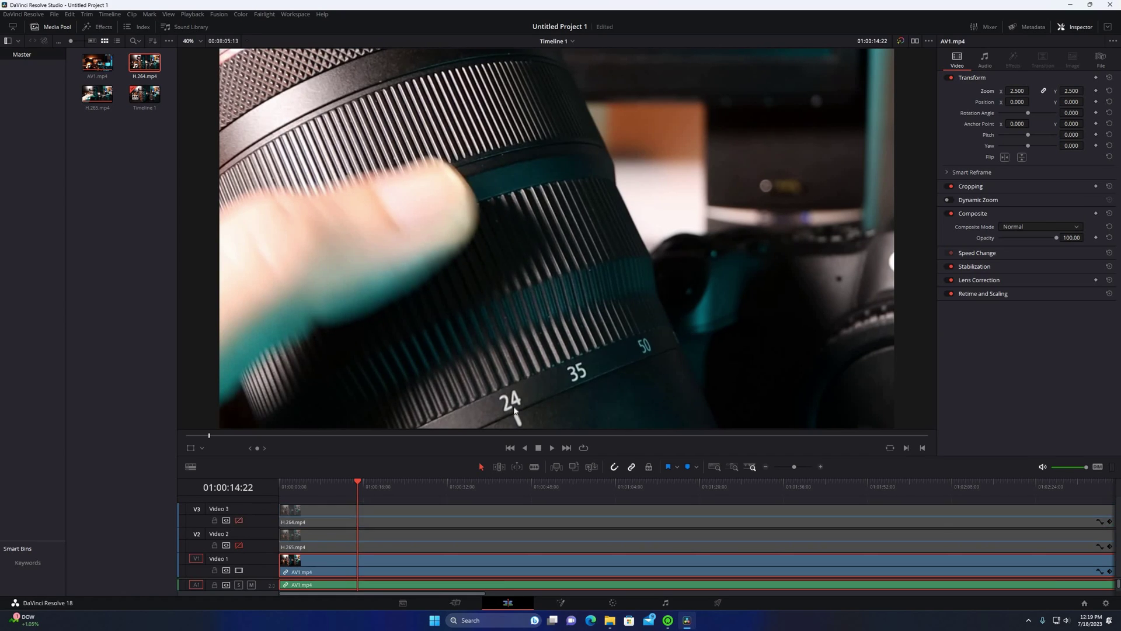
Zoom into the viewer and flick the Video 3 H.264 track against AV1
{"action": "scroll", "coordinate": [514, 410], "scroll_direction": "up", "scroll_amount": 1}
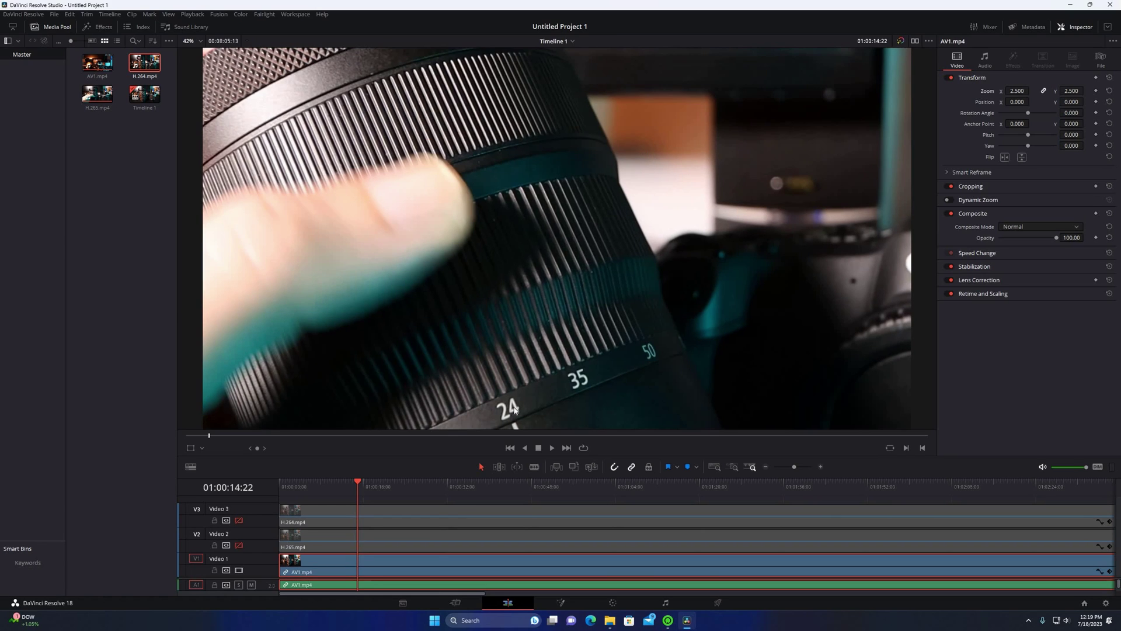
{"action": "scroll", "coordinate": [499, 416], "scroll_direction": "up", "scroll_amount": 1}
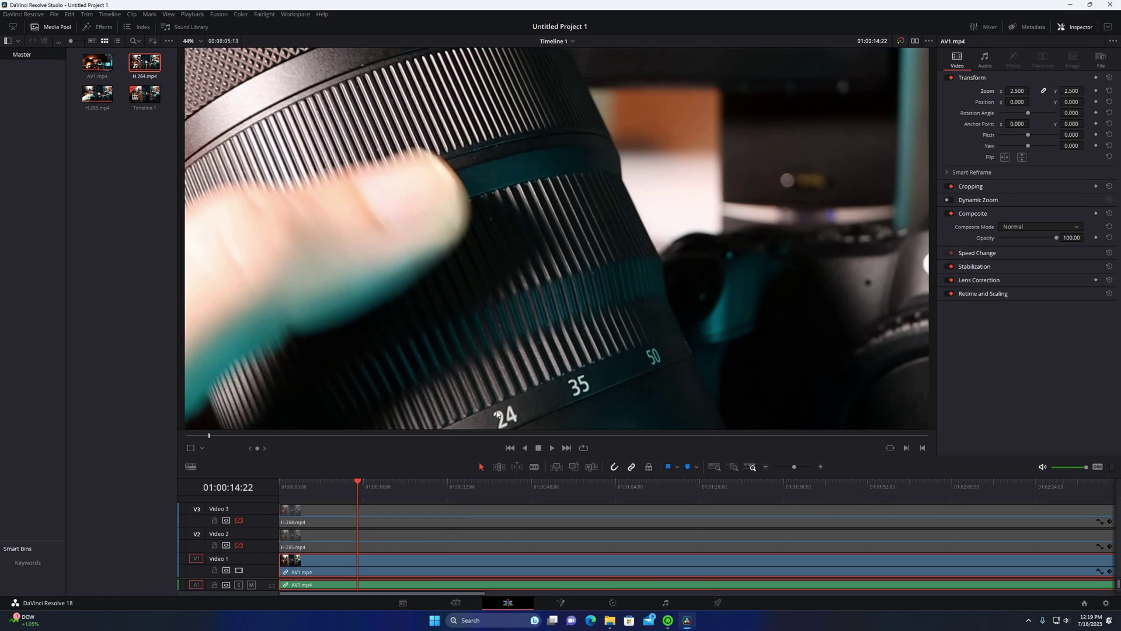
{"action": "left_click", "coordinate": [239, 521]}
{"action": "left_click", "coordinate": [240, 520]}
{"action": "left_click", "coordinate": [239, 520]}
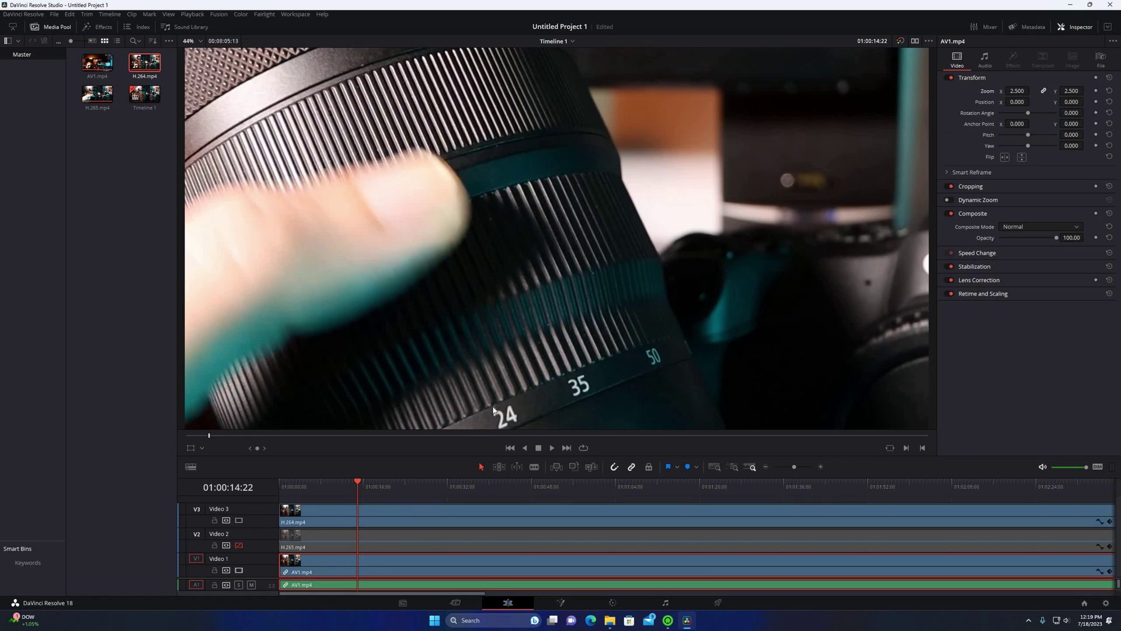
{"action": "left_click", "coordinate": [239, 520]}
Zoom to 65% on the 24-35-50 lens markings and A/B H.264 against AV1, ending hidden
{"action": "scroll", "coordinate": [501, 334], "scroll_direction": "up", "scroll_amount": 3}
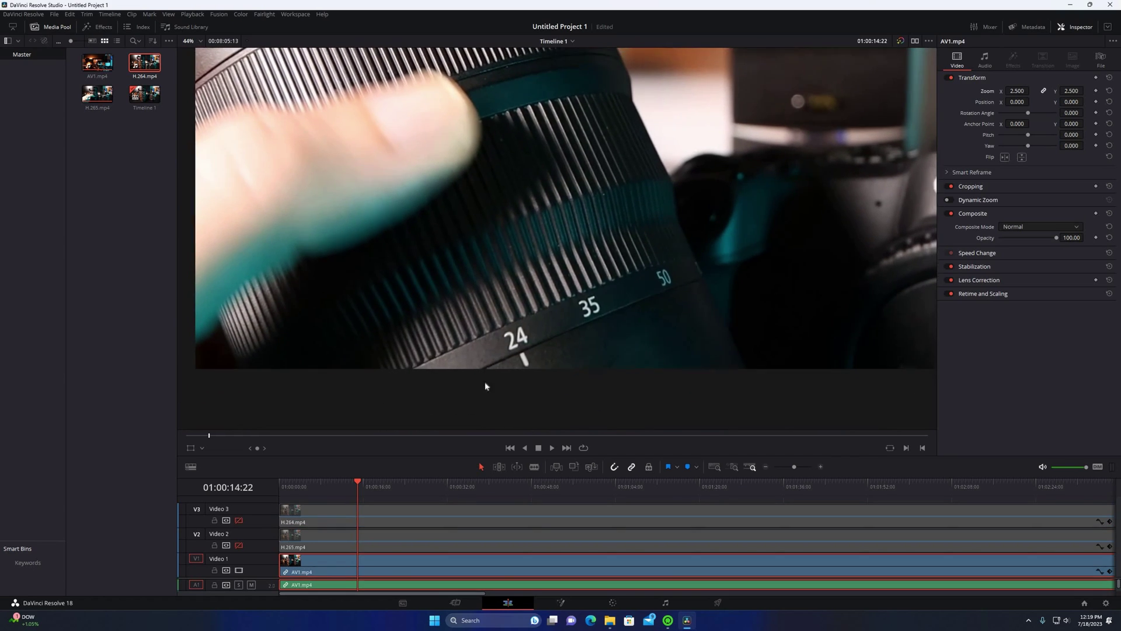
{"action": "scroll", "coordinate": [518, 348], "scroll_direction": "up", "scroll_amount": 3}
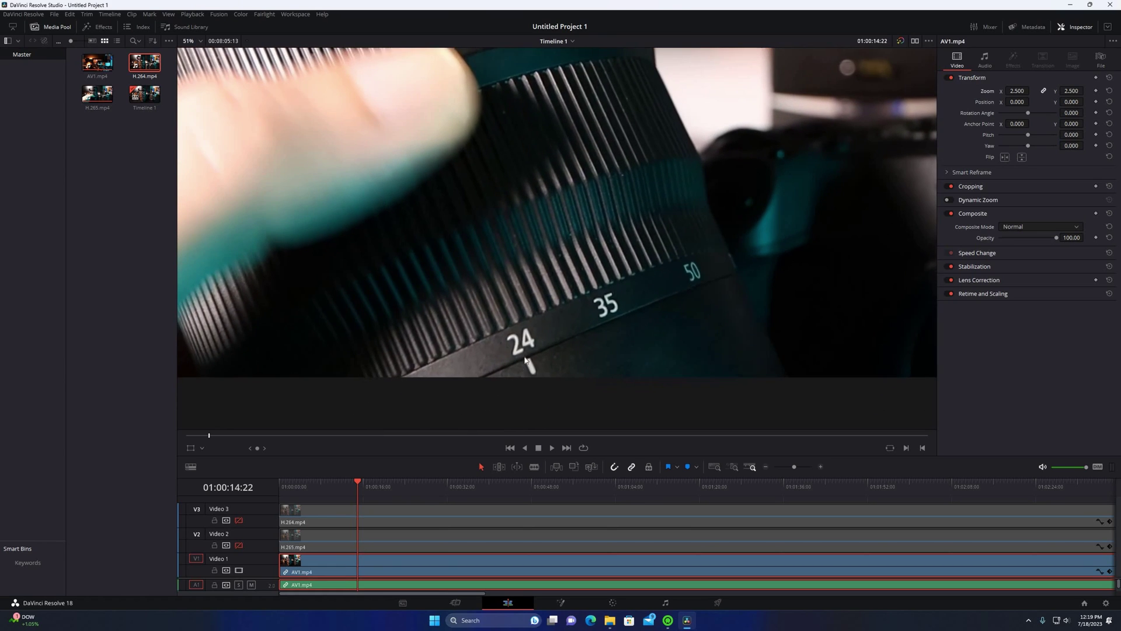
{"action": "scroll", "coordinate": [527, 356], "scroll_direction": "up", "scroll_amount": 2}
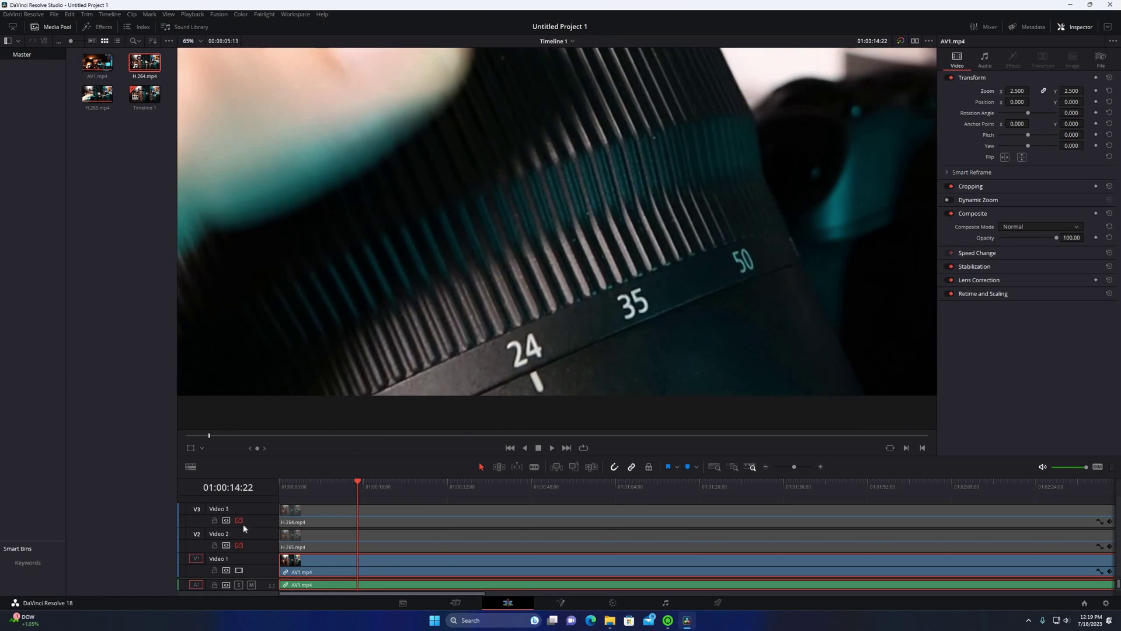
{"action": "left_click", "coordinate": [238, 520]}
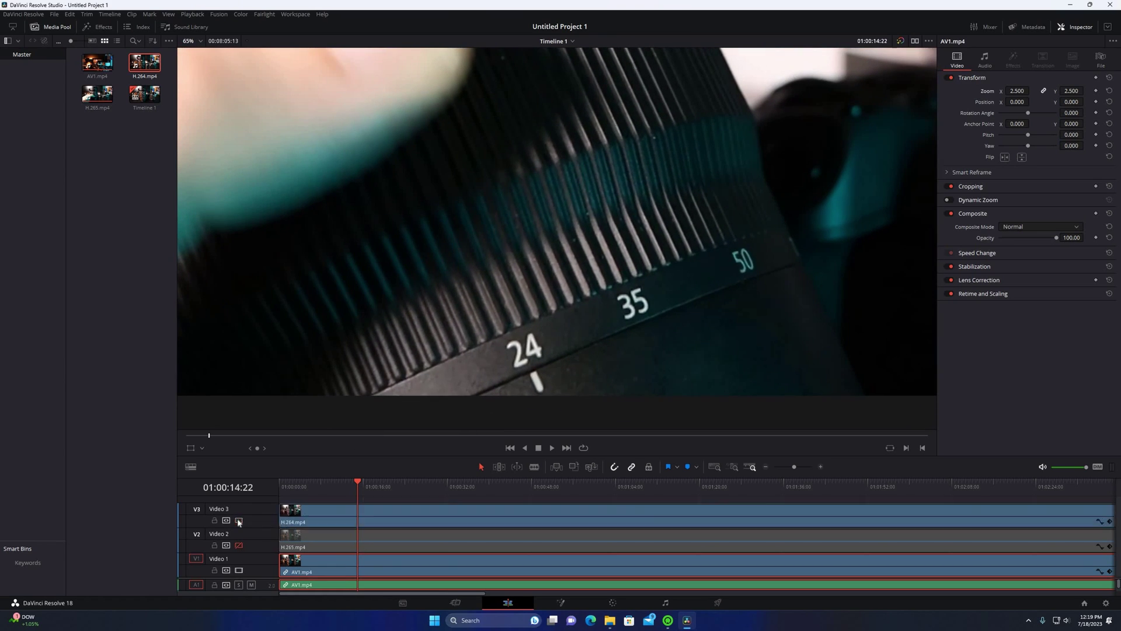
{"action": "left_click", "coordinate": [238, 521]}
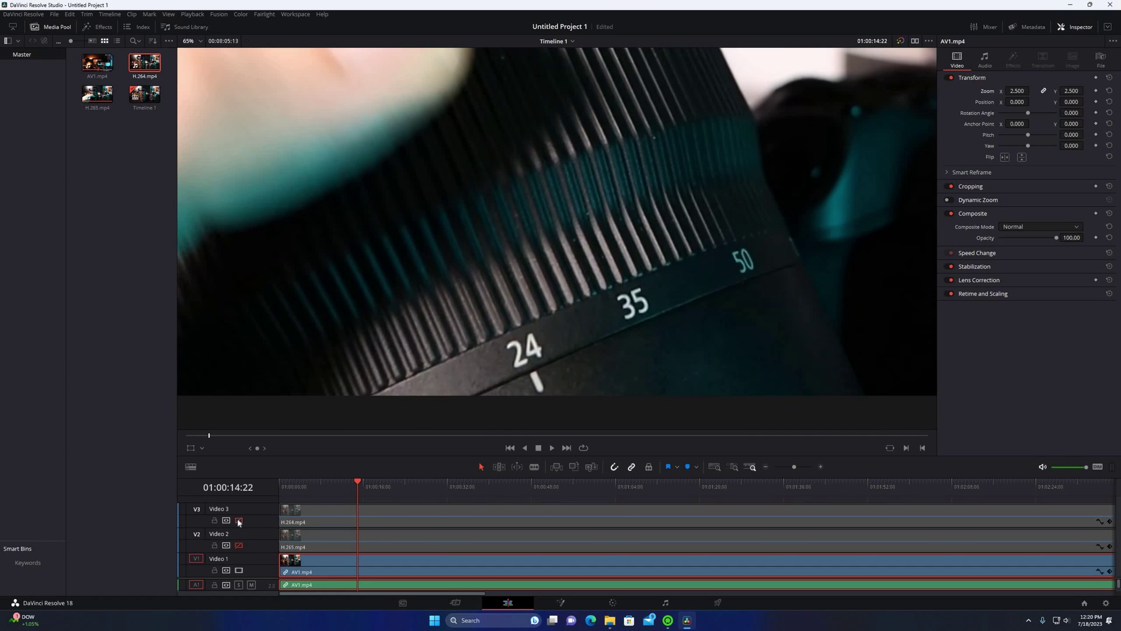
{"action": "left_click", "coordinate": [238, 520]}
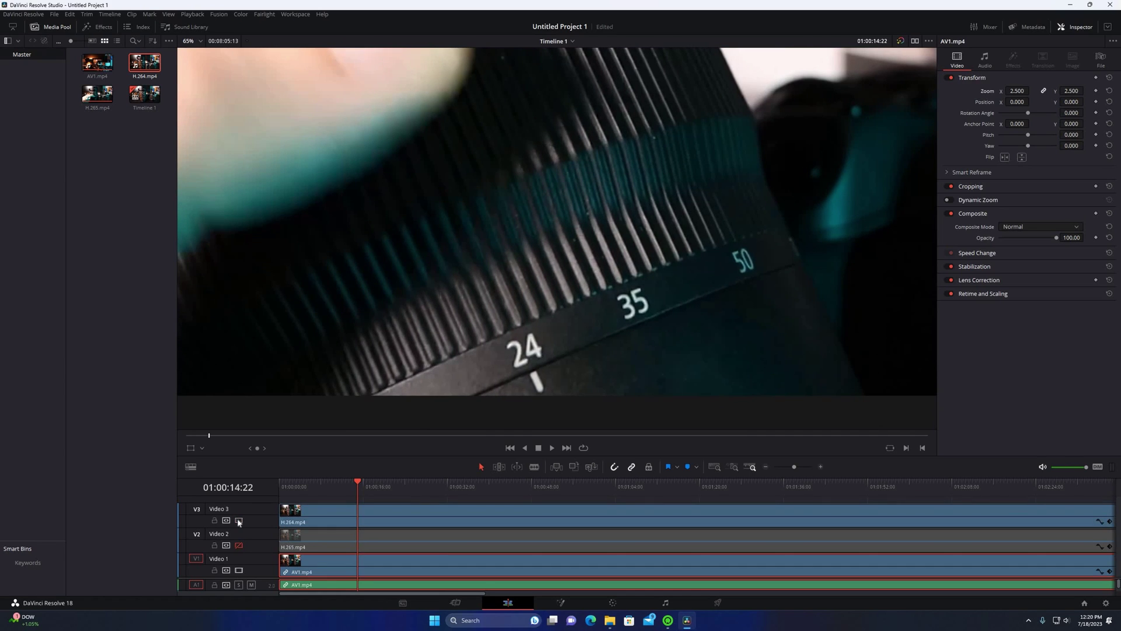
{"action": "left_click", "coordinate": [238, 520]}
{"action": "left_click", "coordinate": [238, 520]}
{"action": "left_click", "coordinate": [238, 520]}
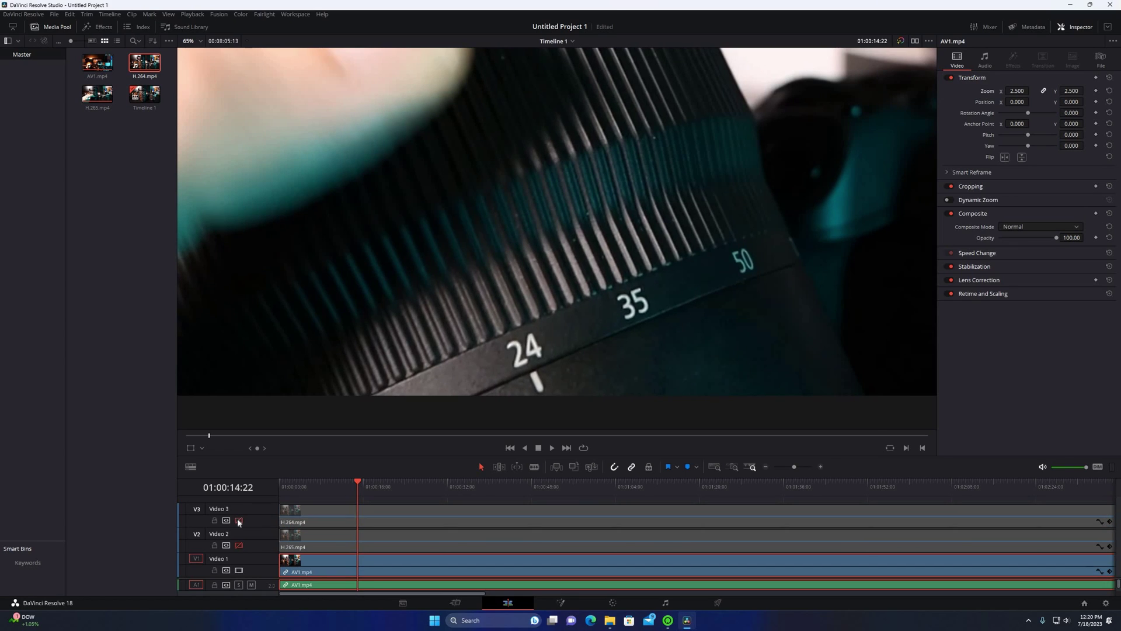
{"action": "left_click", "coordinate": [238, 519]}
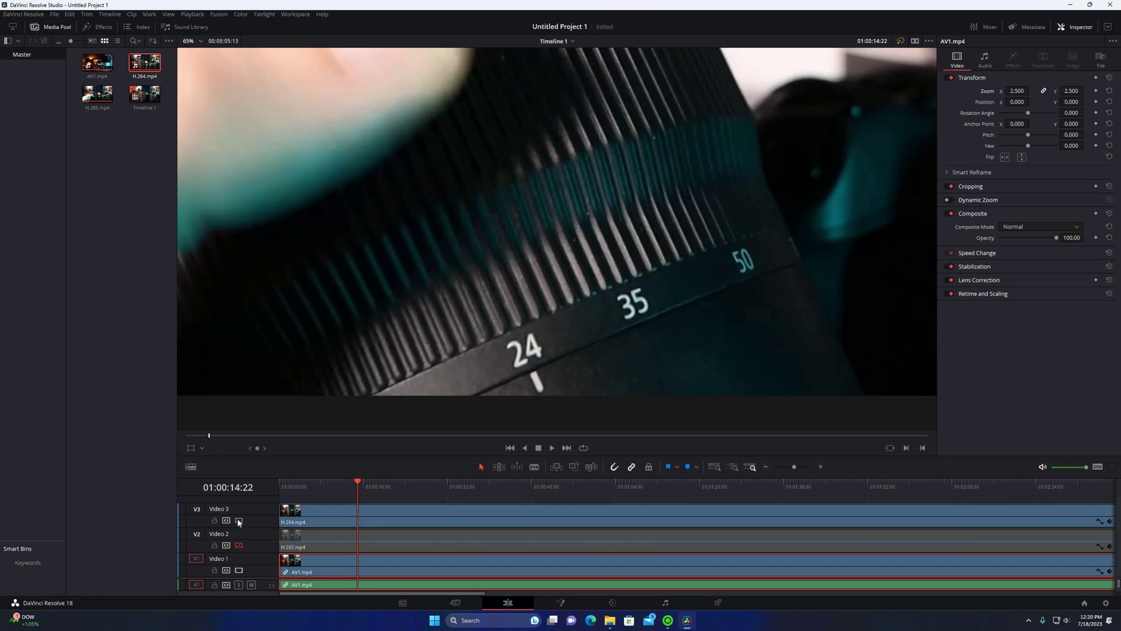
{"action": "left_click", "coordinate": [238, 519]}
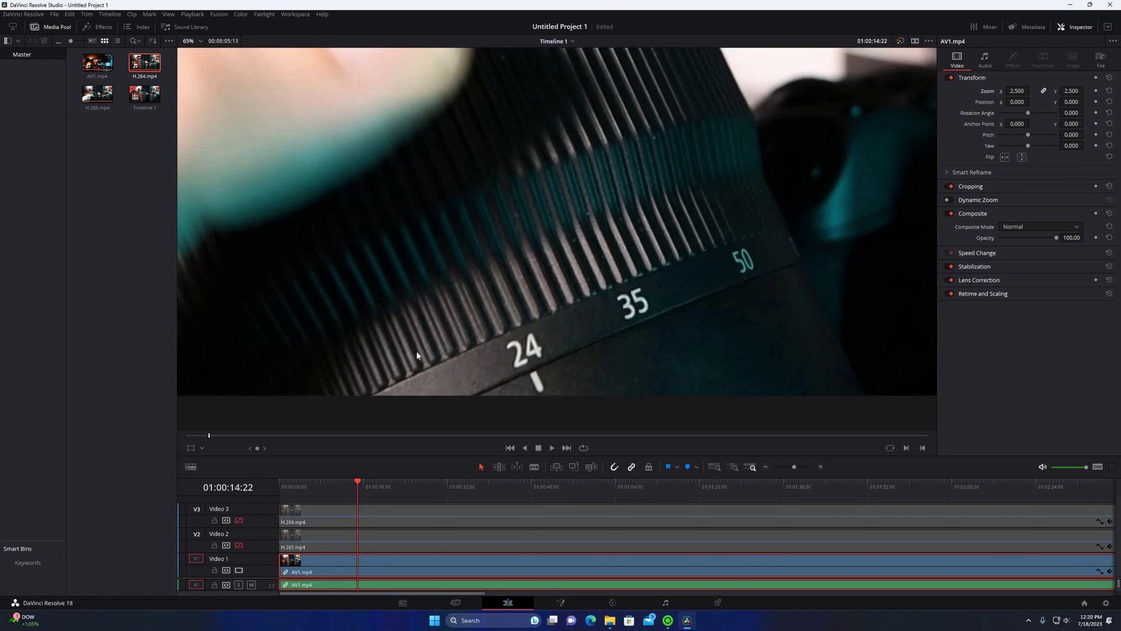